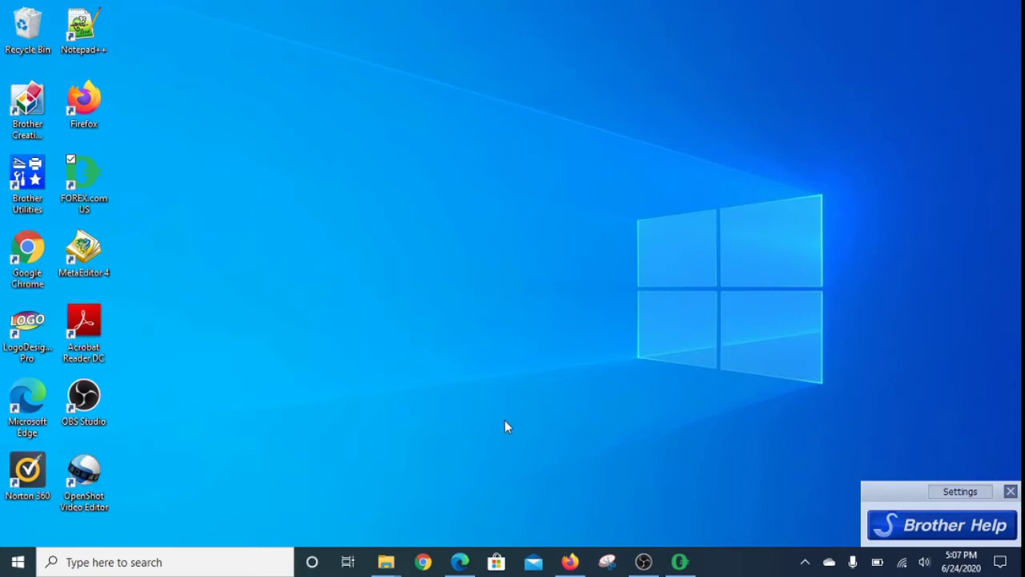
Step: Load the fightforex.info home page in Edge
left_click(460, 562)
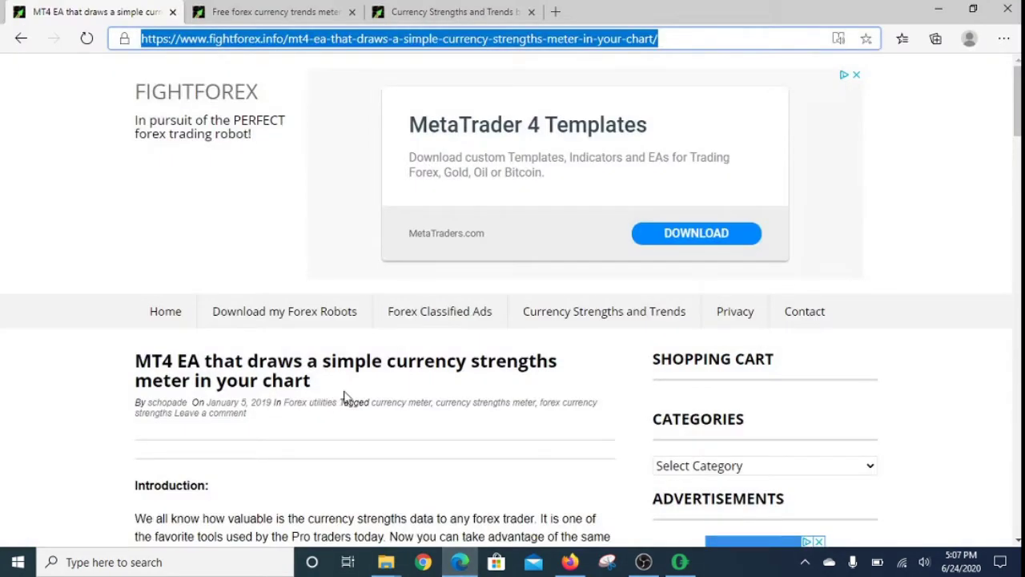
left_click(315, 39)
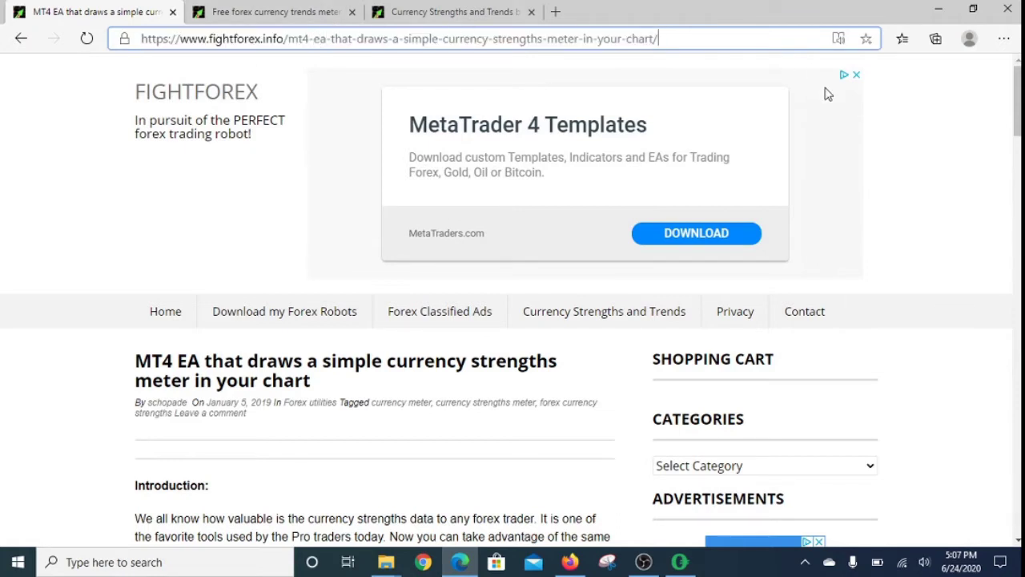
left_click(1018, 100)
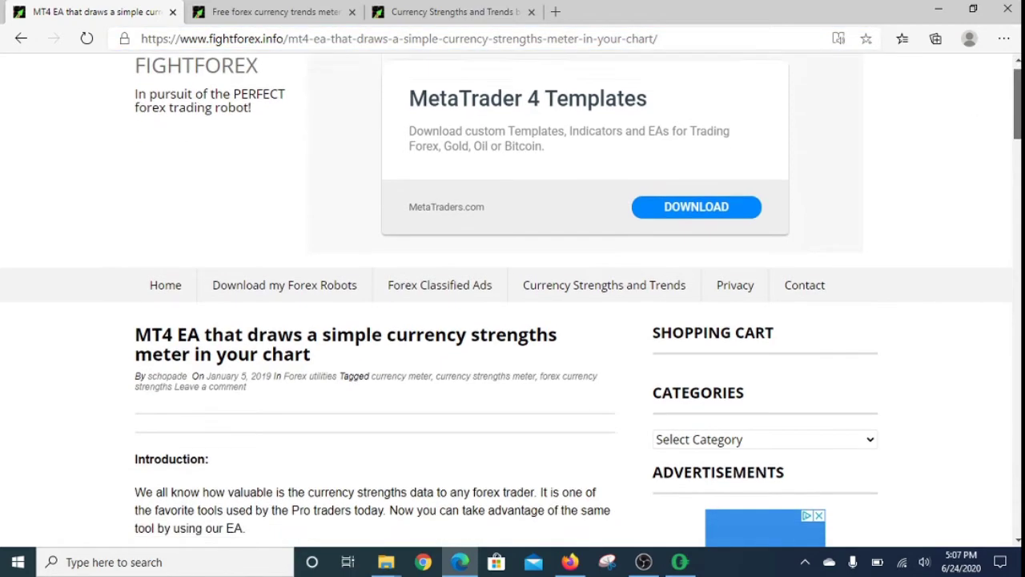
mouse_move(1018, 100)
left_mouse_down()
mouse_move(1017, 120)
mouse_move(1017, 96)
left_mouse_up()
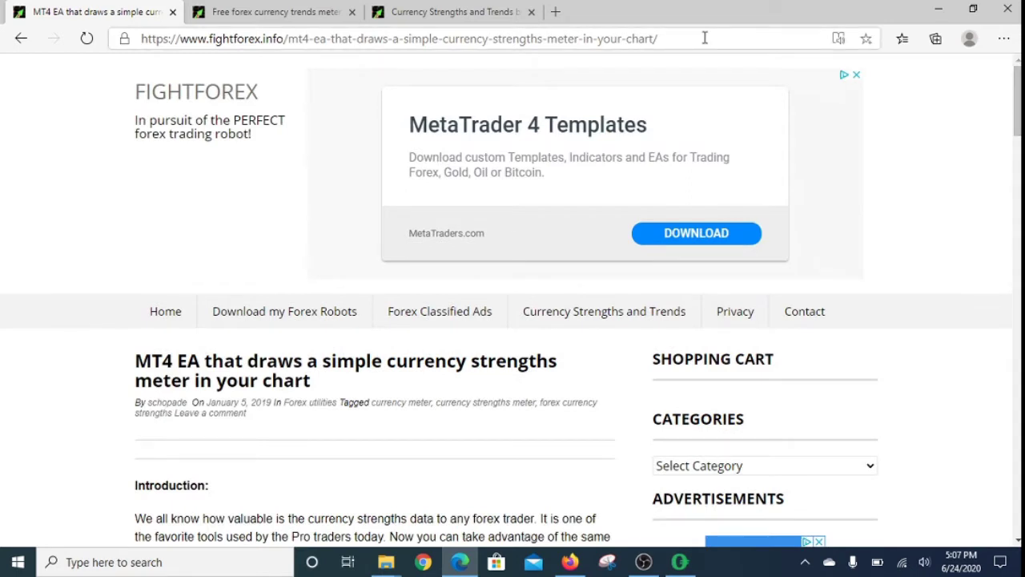
left_click(705, 37)
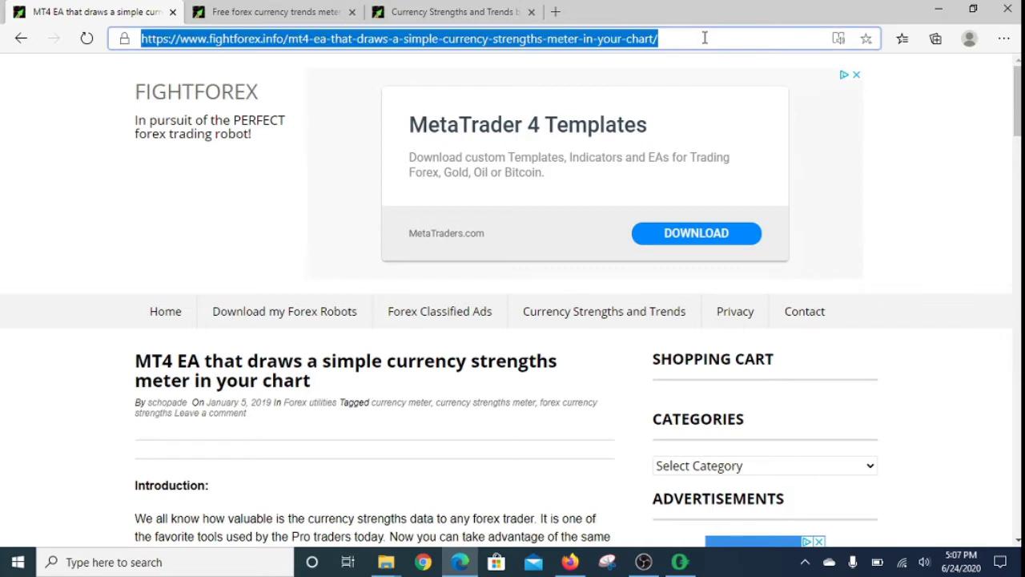
type("f")
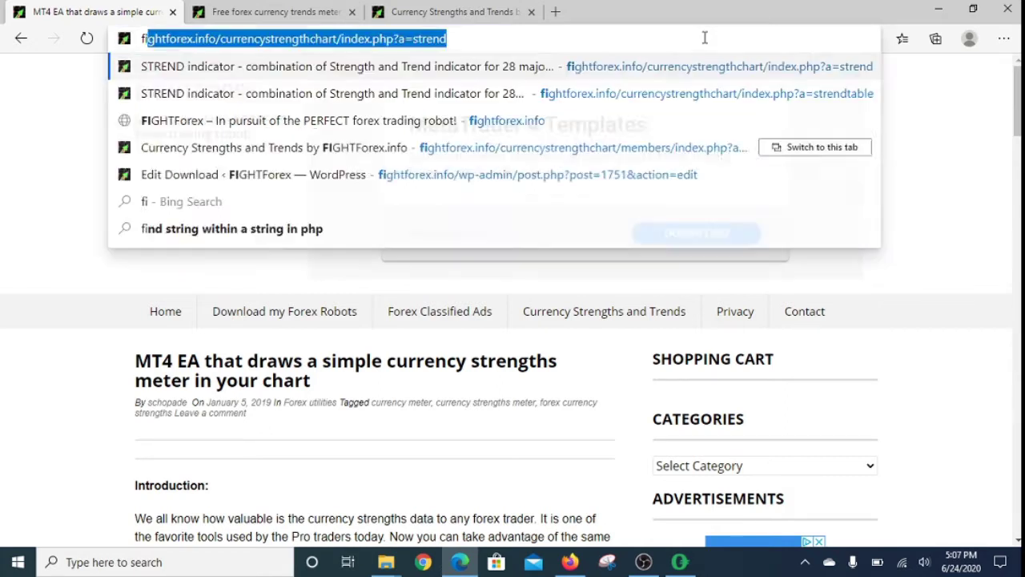
type("ightforex.info")
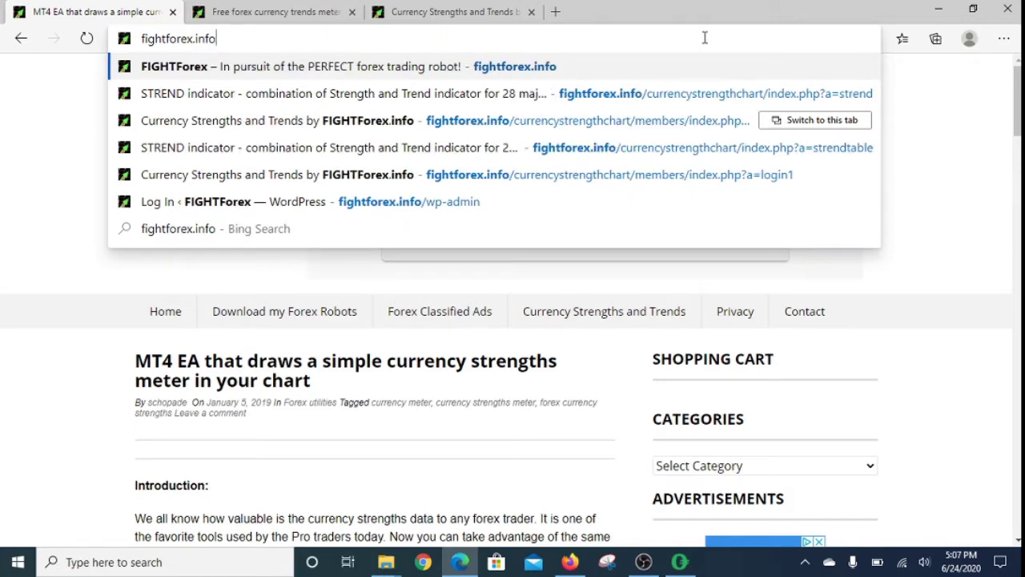
key("Return")
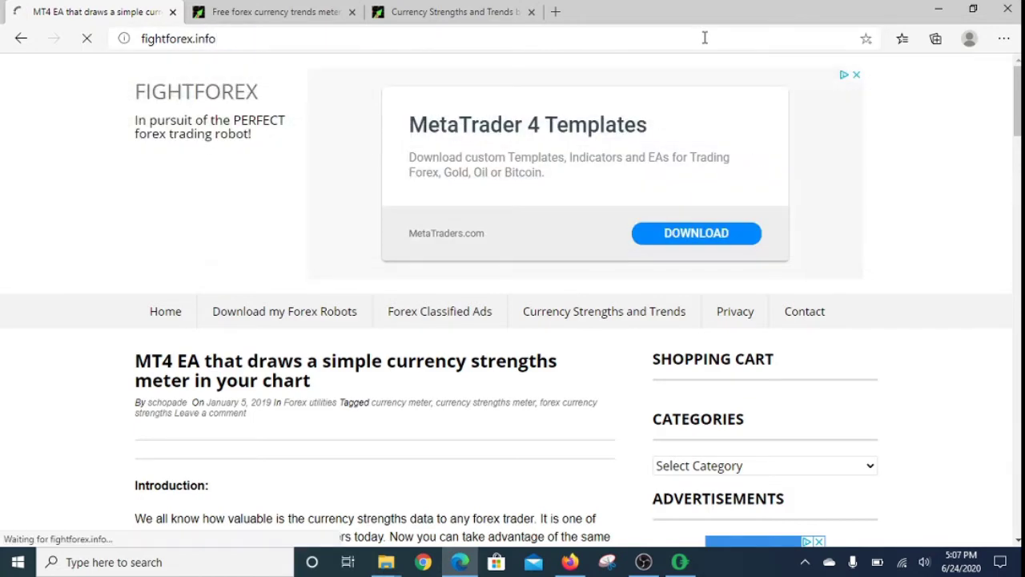
Step: Open the currency strengths meter article from the Forex utilities category
left_click(683, 466)
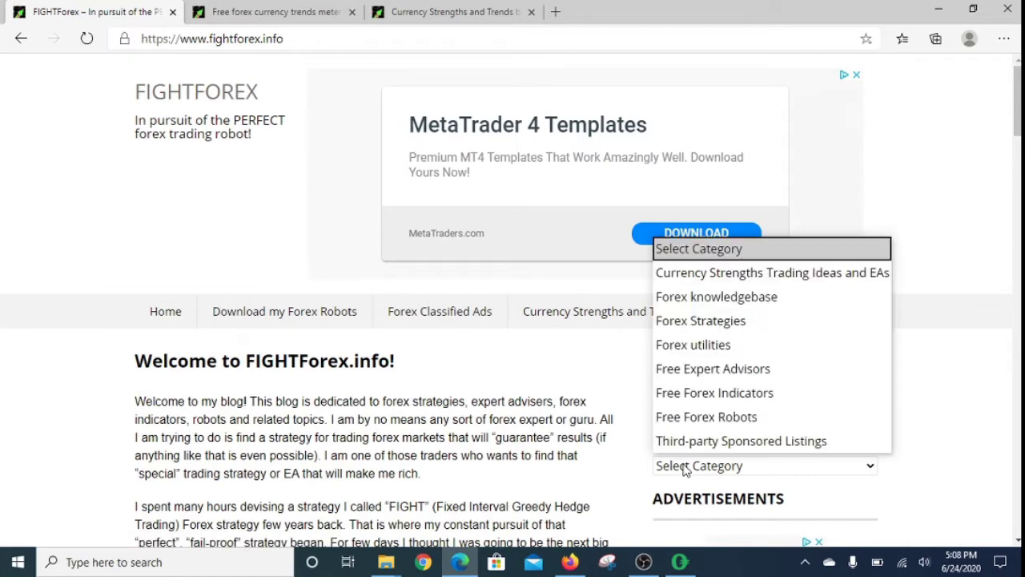
left_click(694, 351)
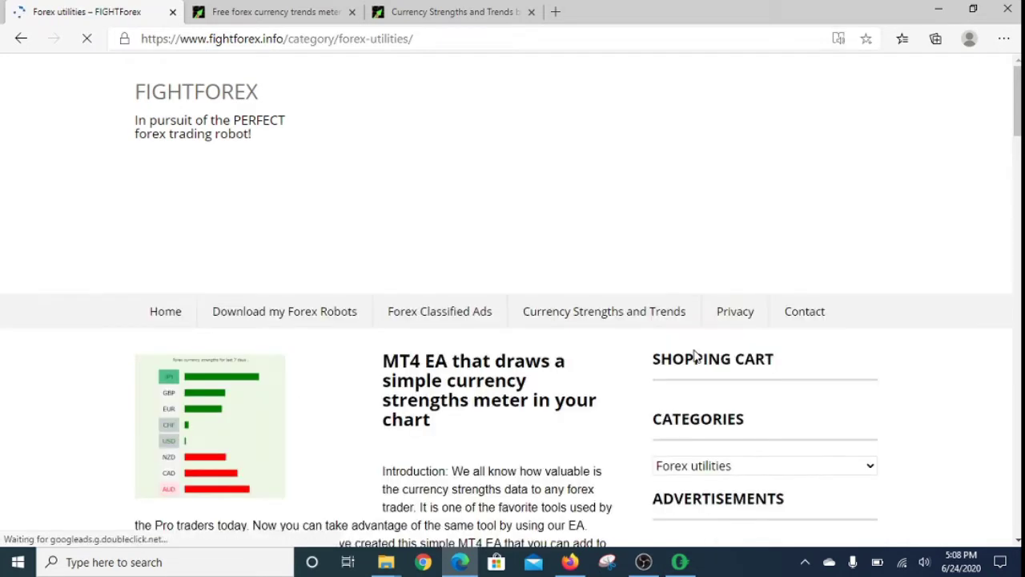
left_click(422, 391)
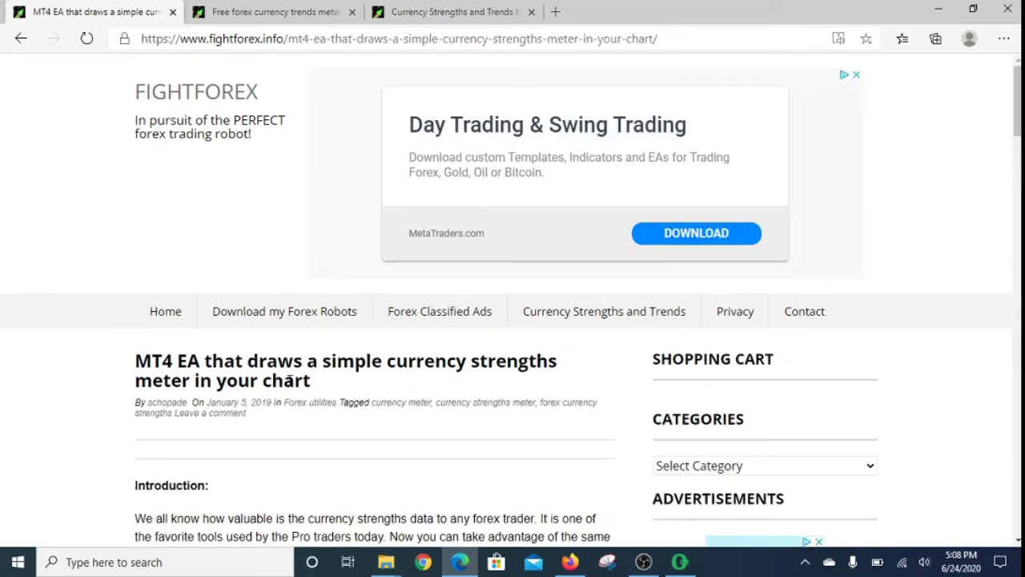
scroll(290, 387, "down", 1)
scroll(290, 387, "down", 1)
scroll(290, 386, "down", 3)
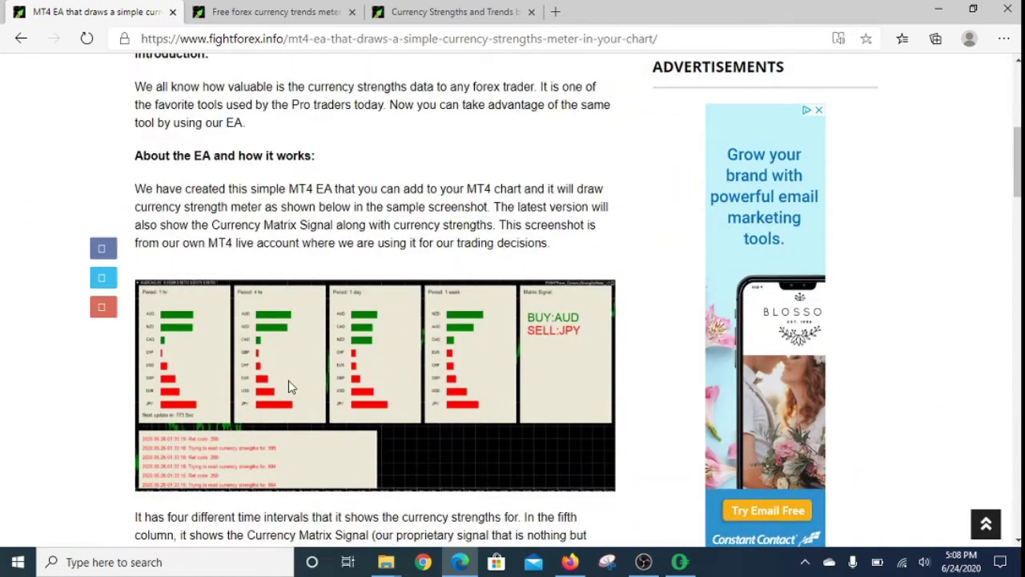
scroll(290, 387, "down", 1)
scroll(290, 387, "down", 1)
scroll(290, 387, "down", 1)
scroll(290, 387, "down", 1)
scroll(290, 387, "down", 2)
scroll(290, 387, "down", 1)
scroll(290, 387, "down", 1)
scroll(288, 383, "down", 1)
scroll(288, 383, "down", 1)
scroll(288, 383, "down", 1)
scroll(290, 387, "down", 1)
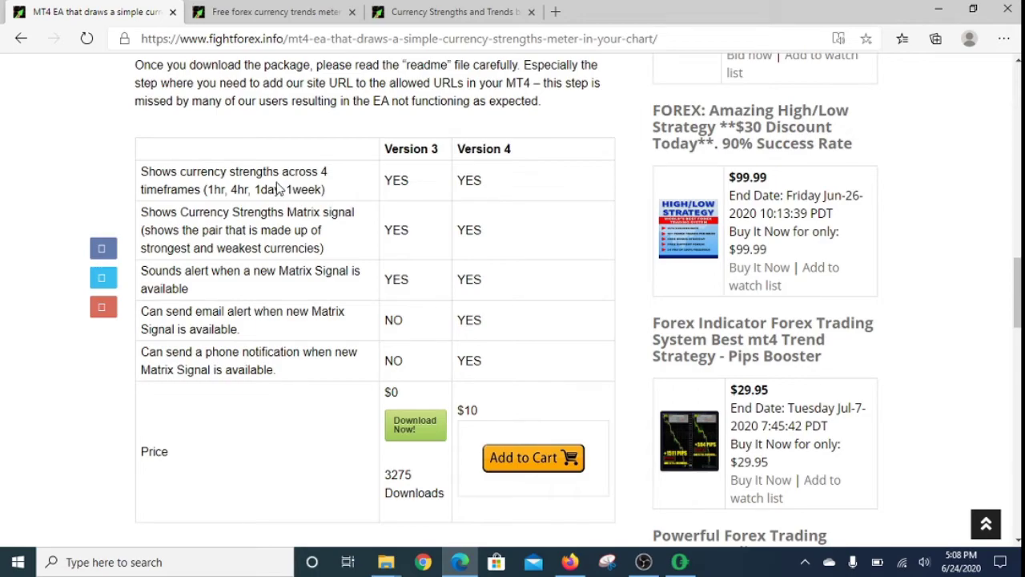
scroll(278, 187, "up", 1)
scroll(278, 186, "up", 1)
scroll(278, 184, "up", 2)
scroll(278, 183, "up", 2)
scroll(272, 186, "up", 2)
scroll(264, 189, "up", 1)
scroll(252, 194, "up", 2)
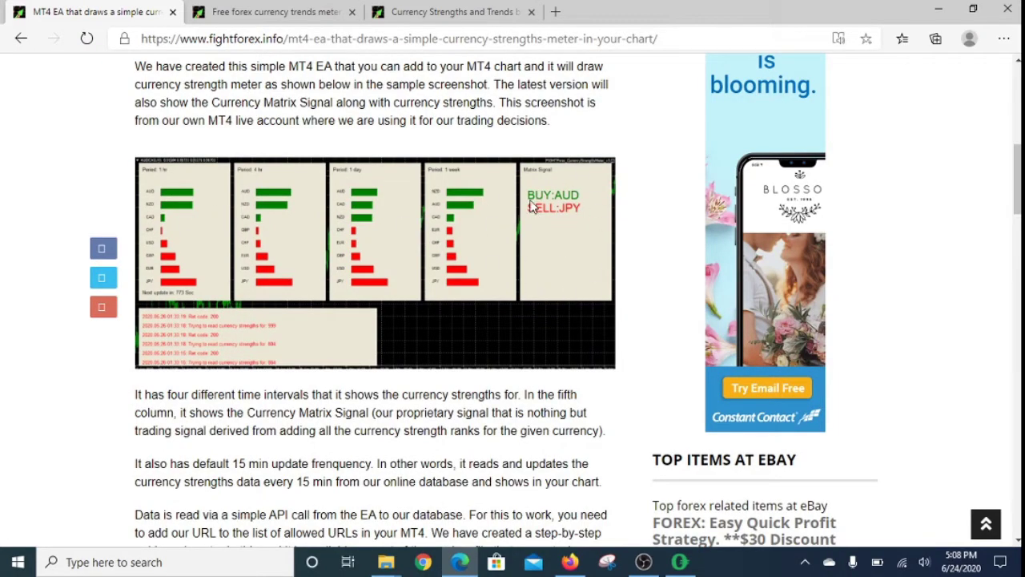
scroll(533, 206, "down", 2)
scroll(533, 207, "down", 6)
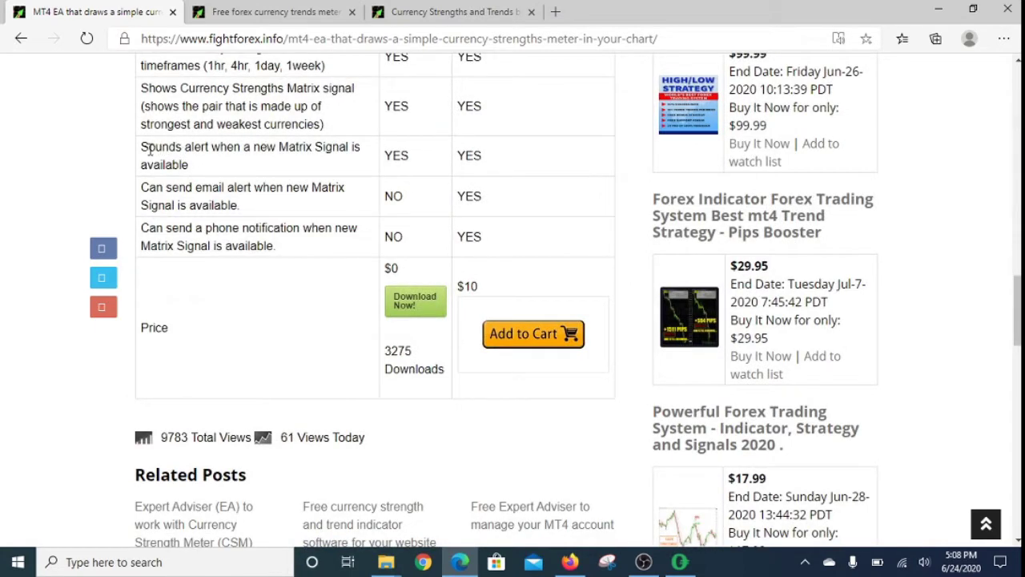
left_click_drag(146, 149, 189, 165)
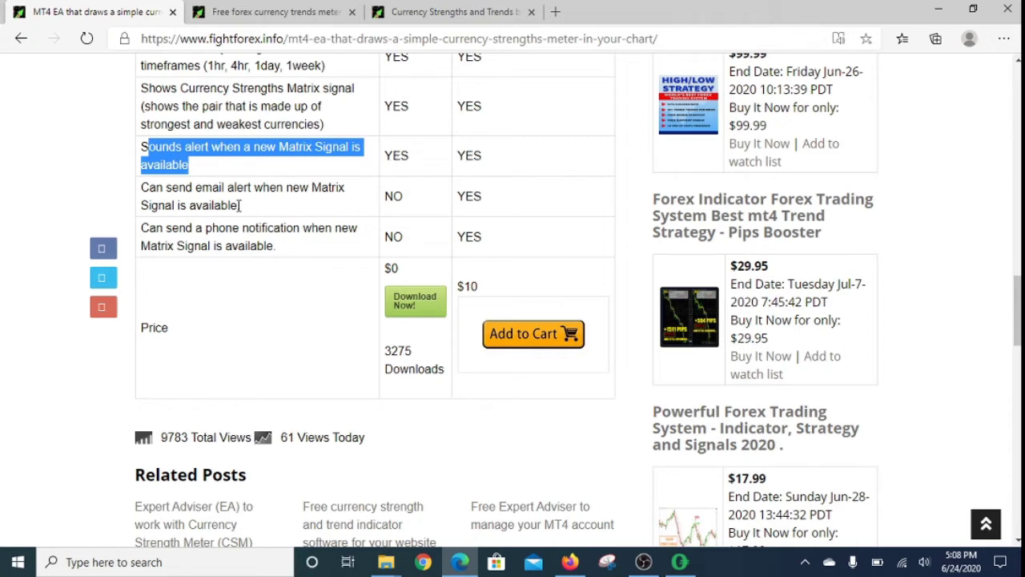
left_click_drag(240, 205, 171, 190)
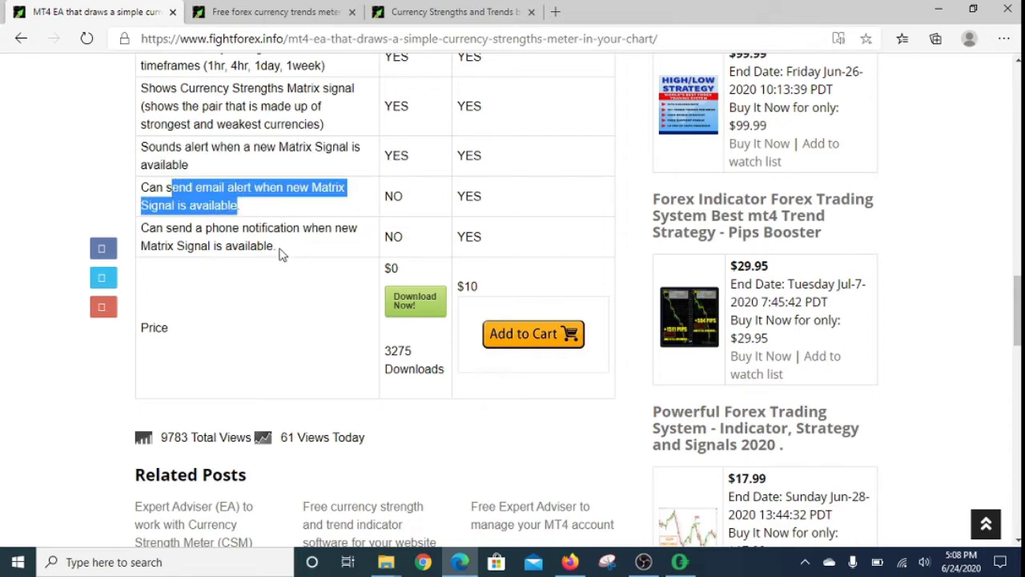
left_click_drag(278, 250, 230, 233)
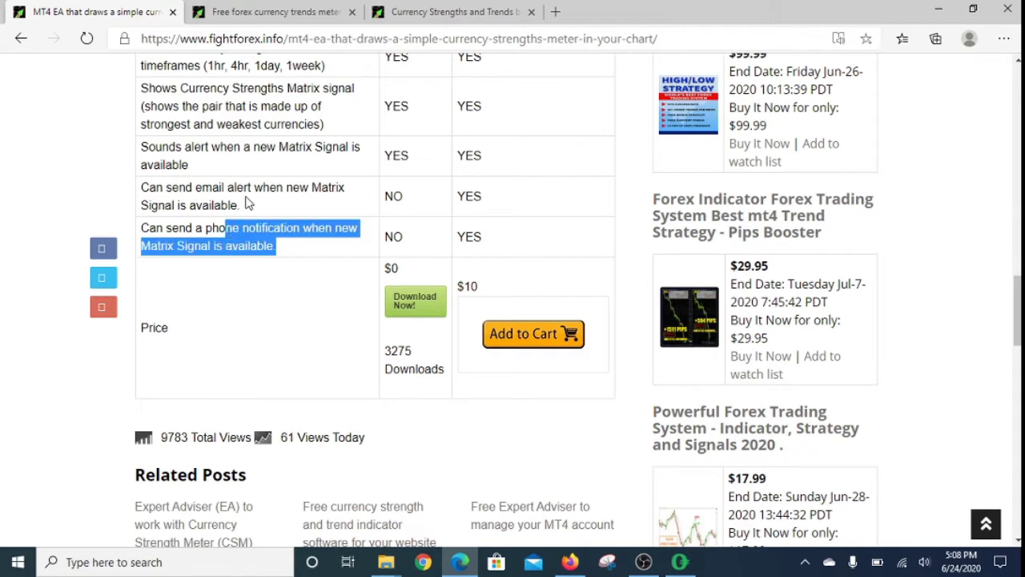
scroll(248, 203, "up", 2)
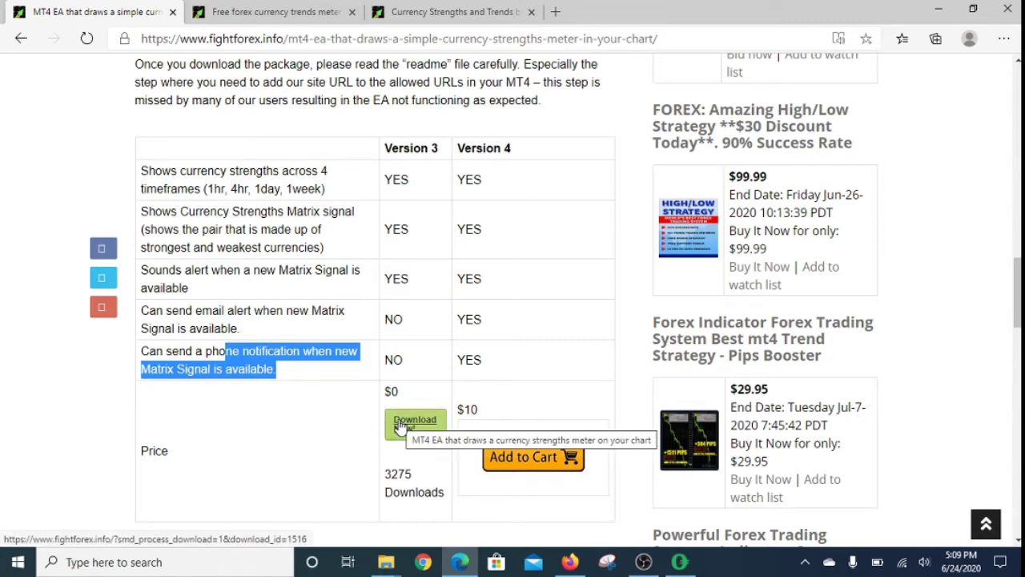
Step: Download the free Version 3 zip and reveal it with Show in folder
left_click(401, 427)
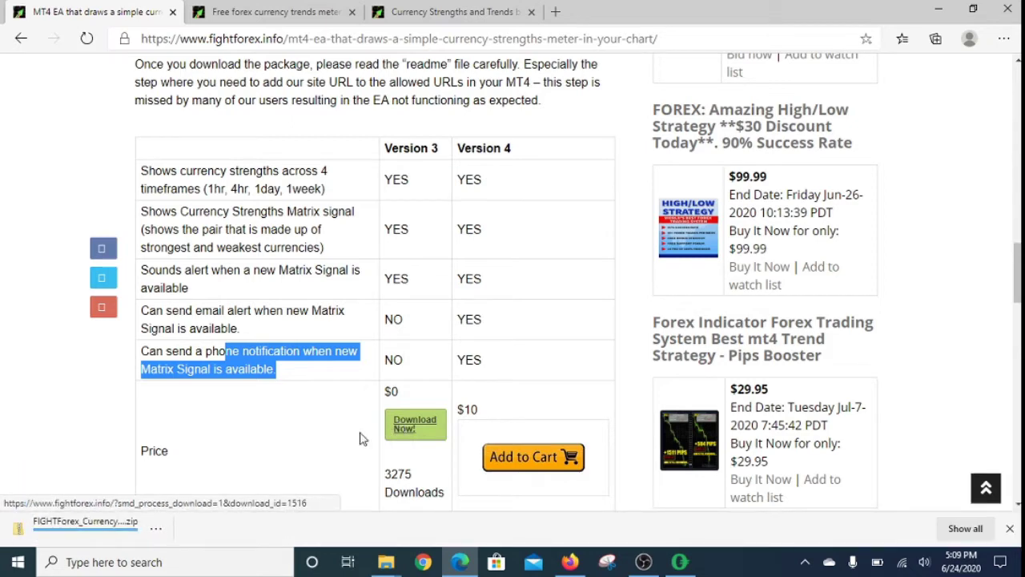
left_click(157, 526)
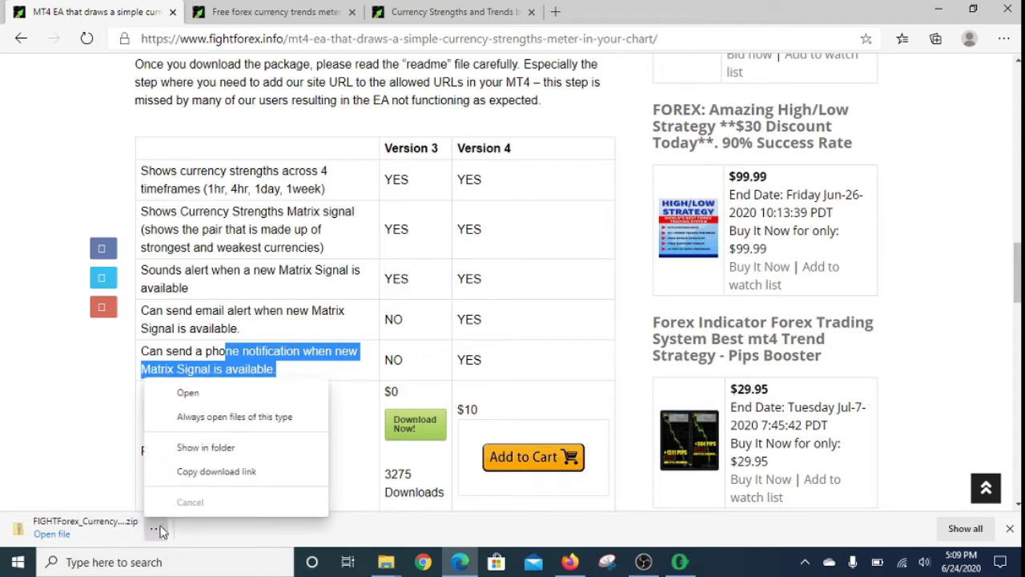
left_click(210, 448)
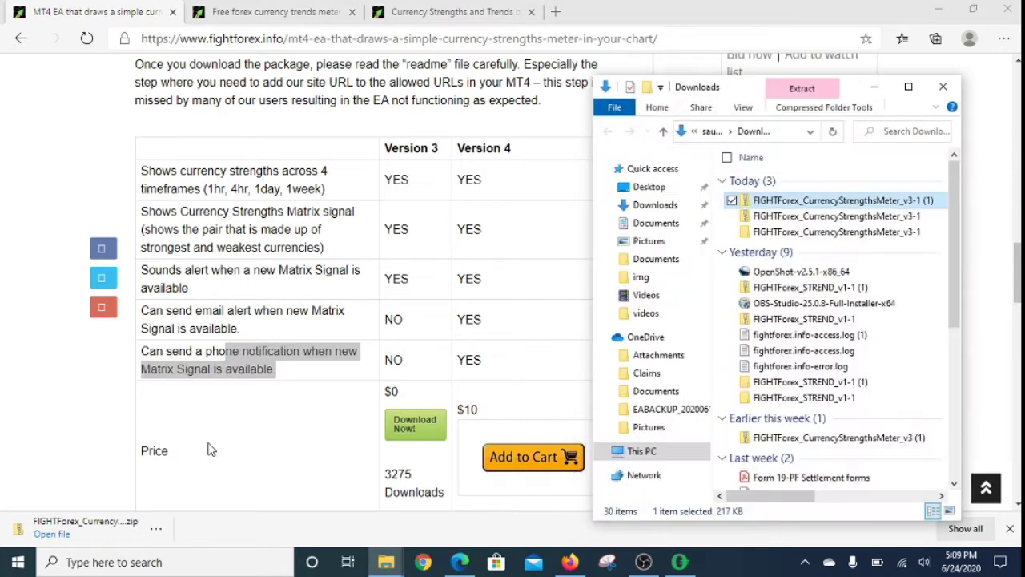
Step: Extract the FIGHTForex_CurrencyStrengthsMeter_v3-1 (1) zip into its suggested folder
left_click(908, 87)
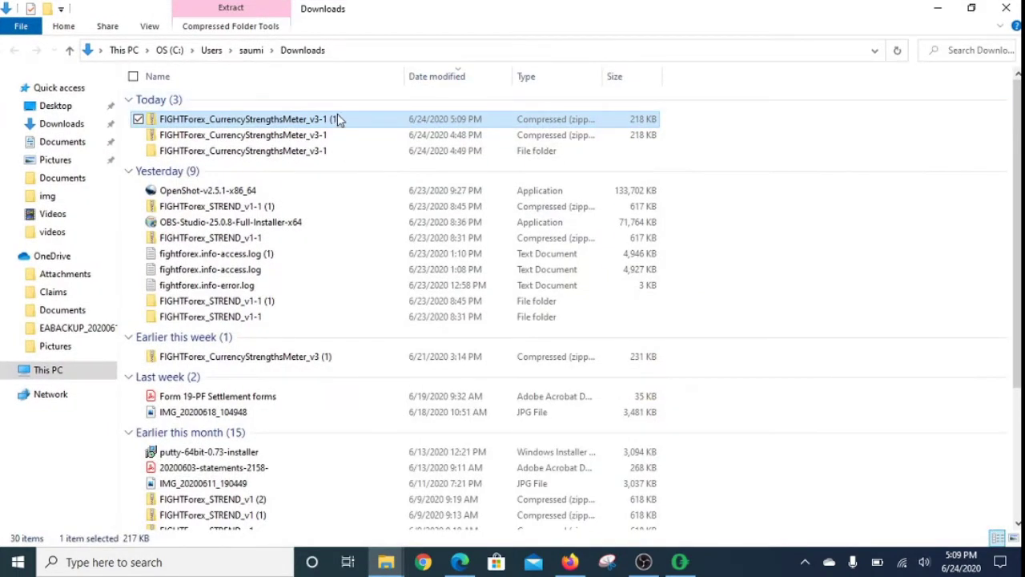
right_click(338, 119)
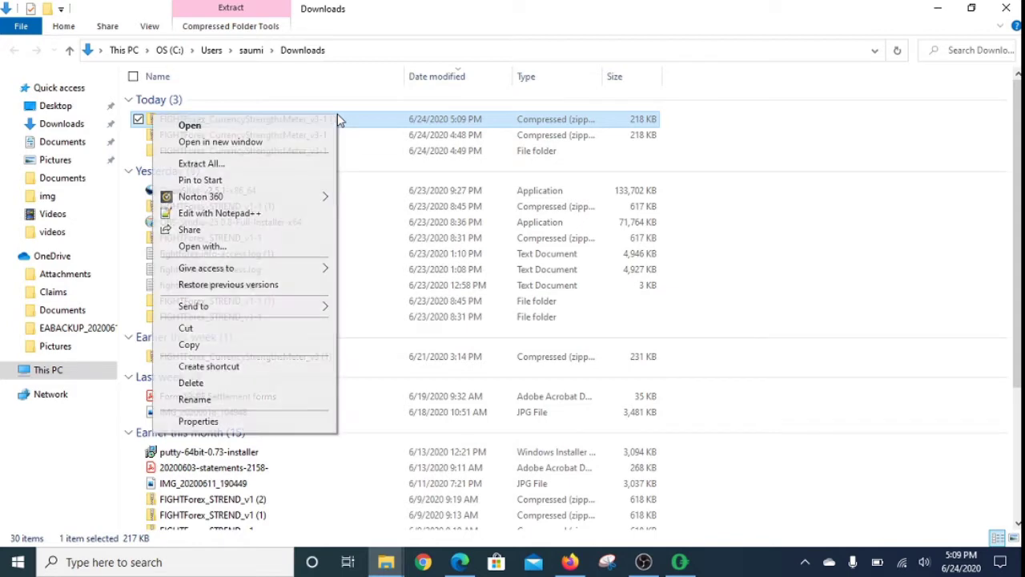
left_click(307, 164)
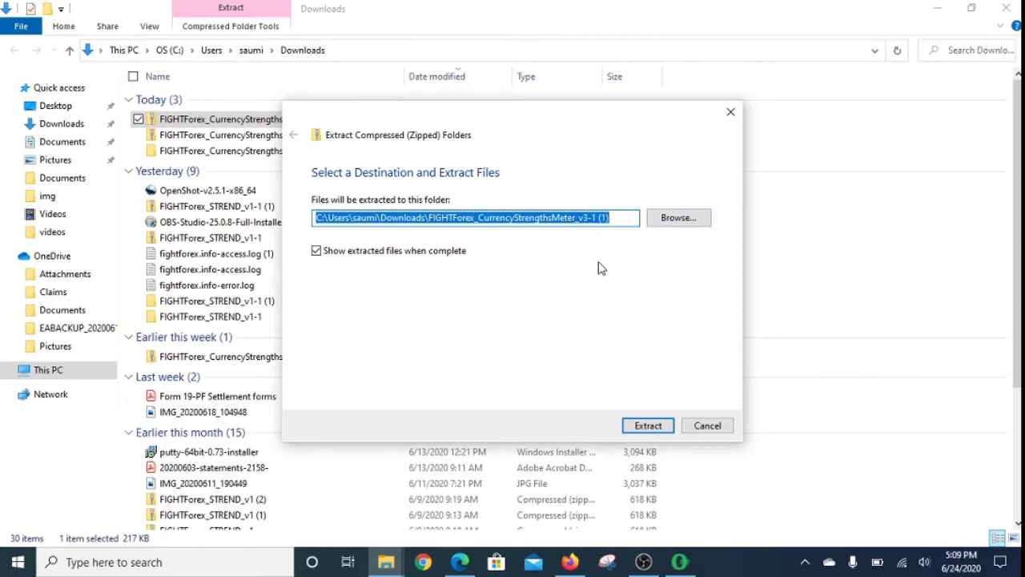
left_click(645, 428)
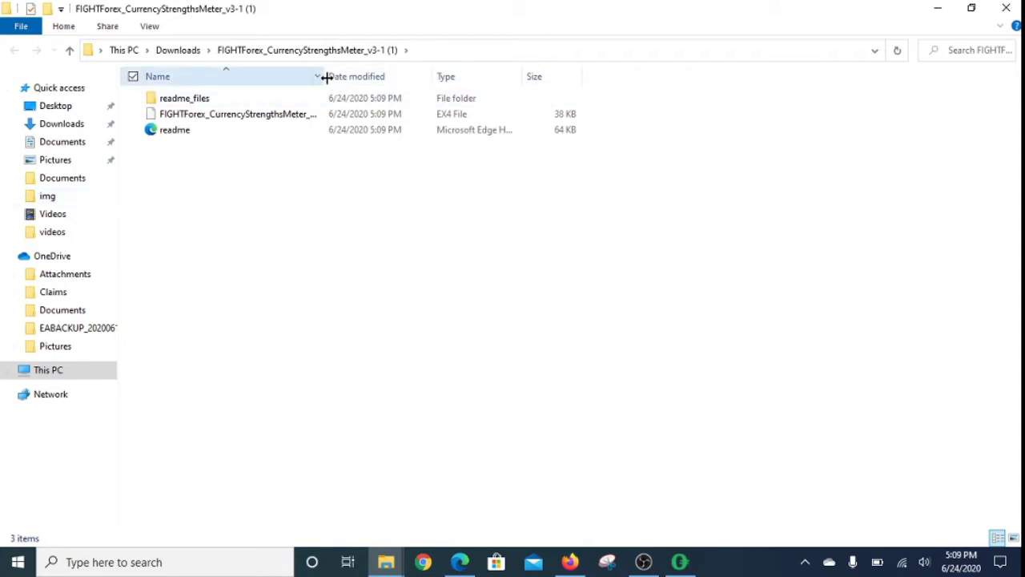
left_click_drag(326, 78, 408, 77)
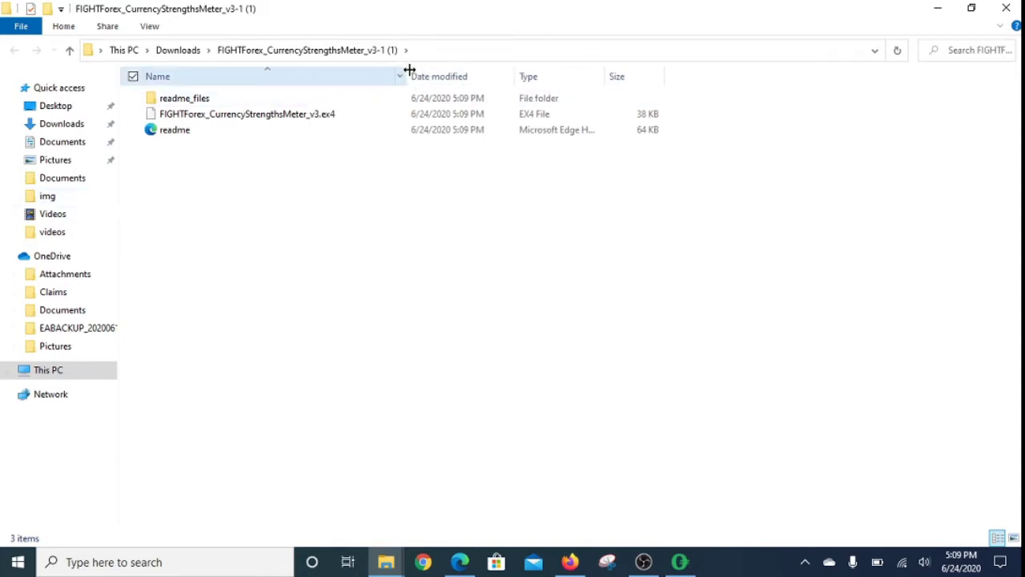
left_click(190, 135)
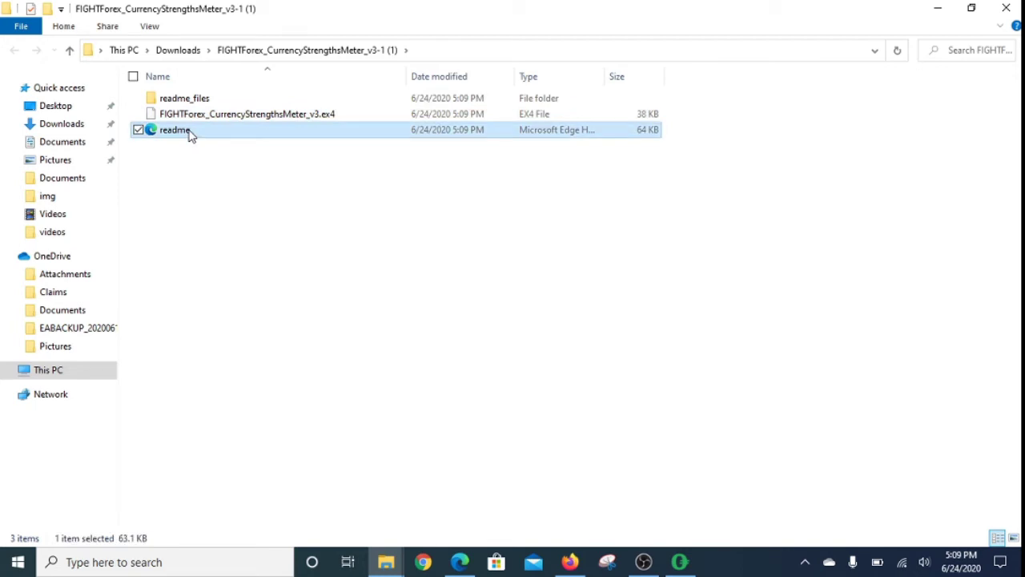
left_click(198, 123)
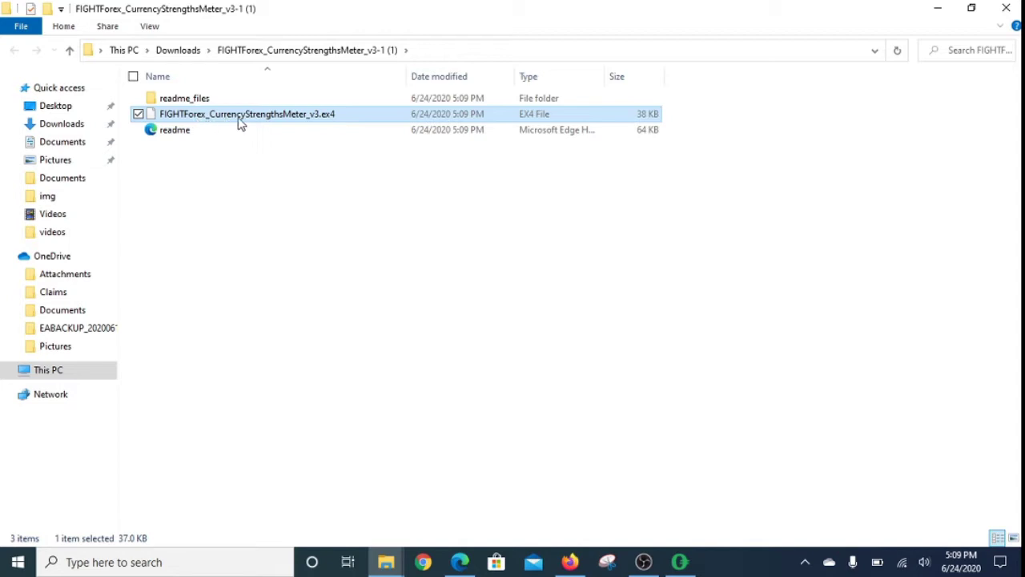
mouse_move(334, 119)
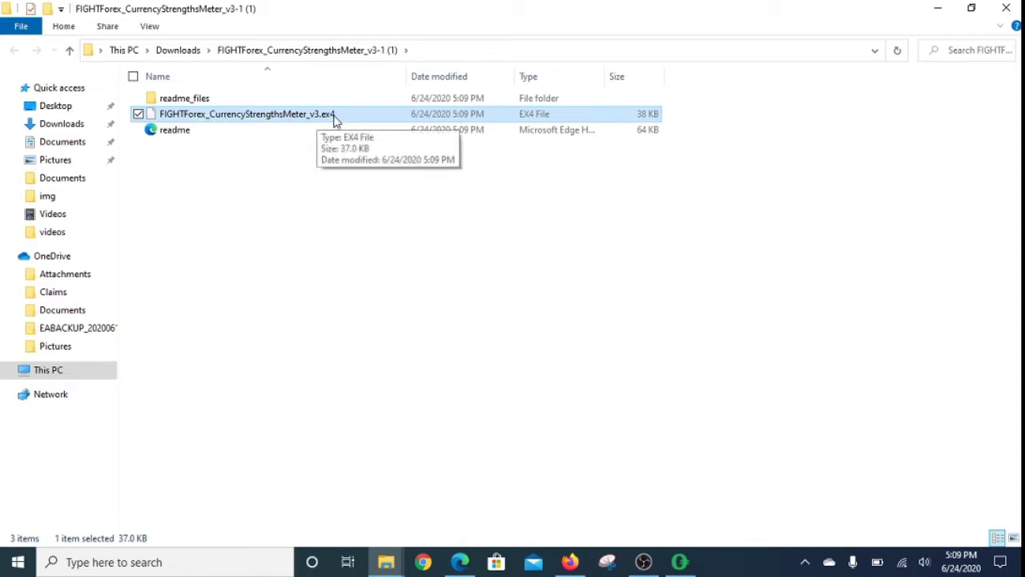
left_click(199, 100)
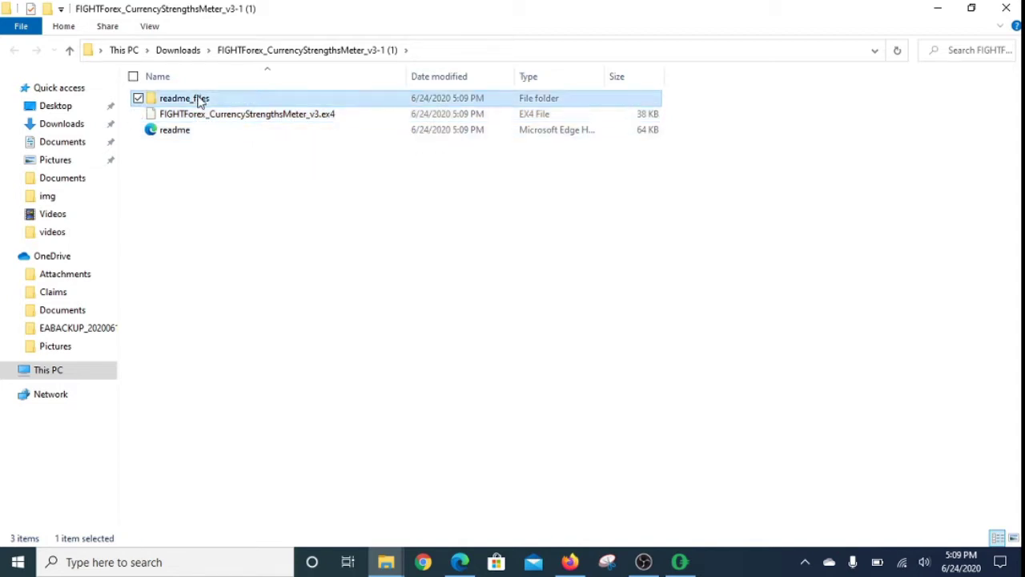
left_click(182, 137)
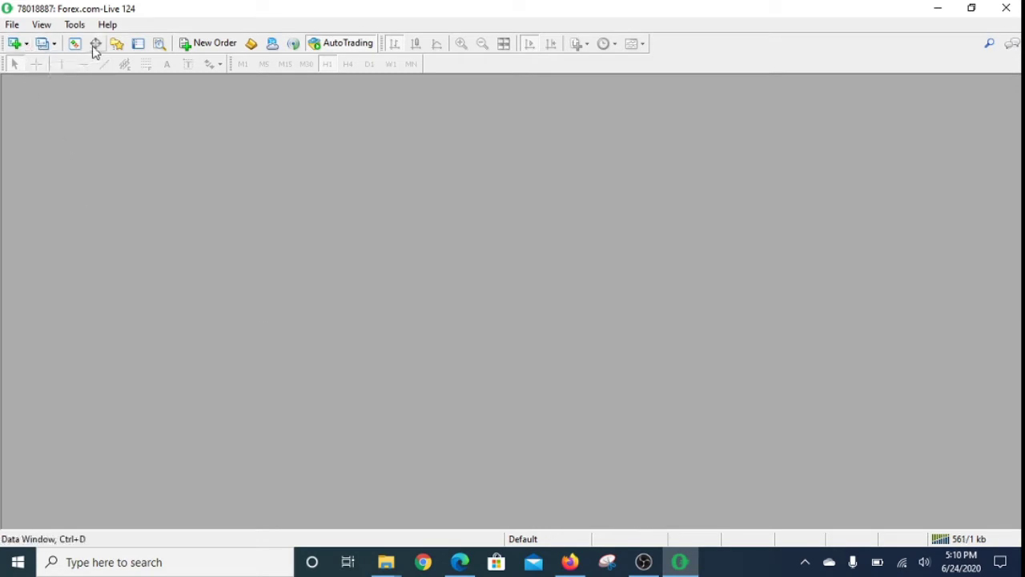
Step: Open a maximized AUDCAD H1 chart and expand the Navigator's Expert Advisors group
left_click(116, 49)
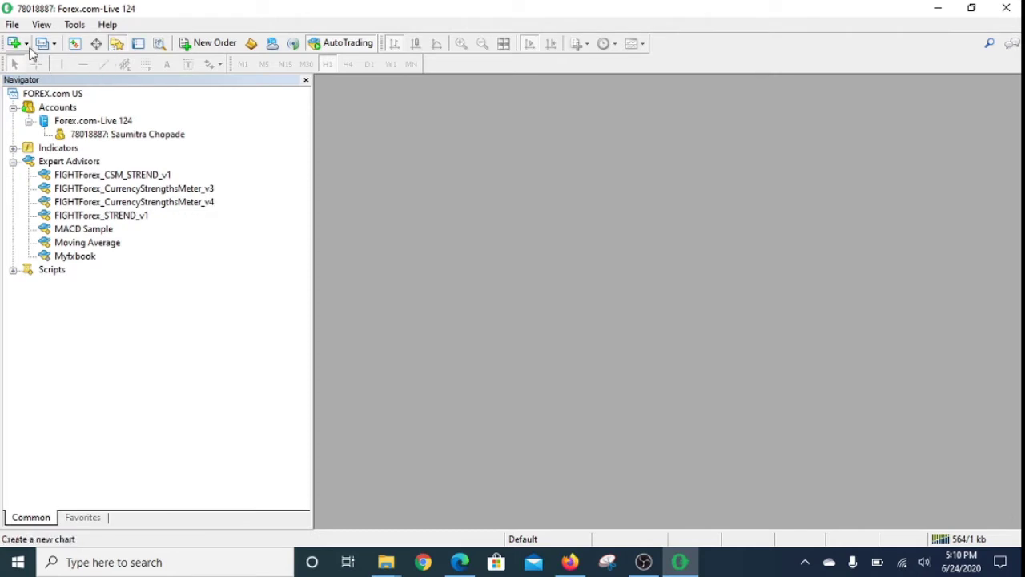
left_click(28, 49)
left_click(32, 64)
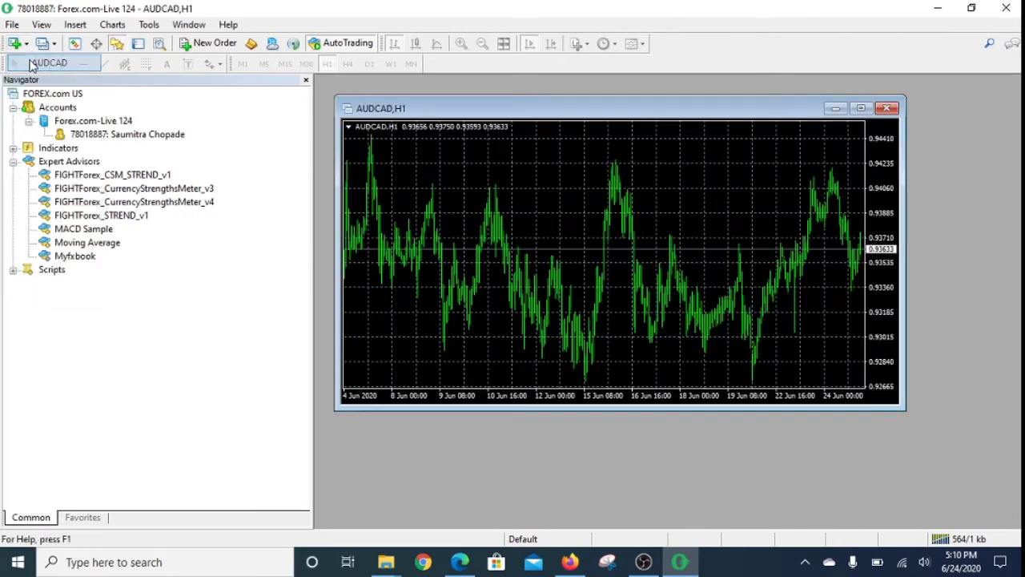
left_click(861, 109)
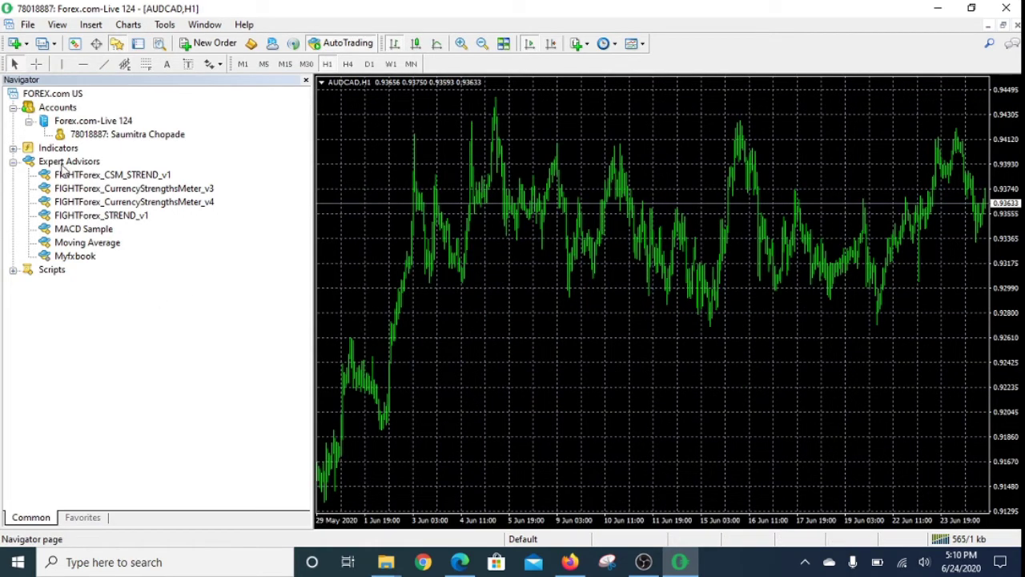
left_click(13, 162)
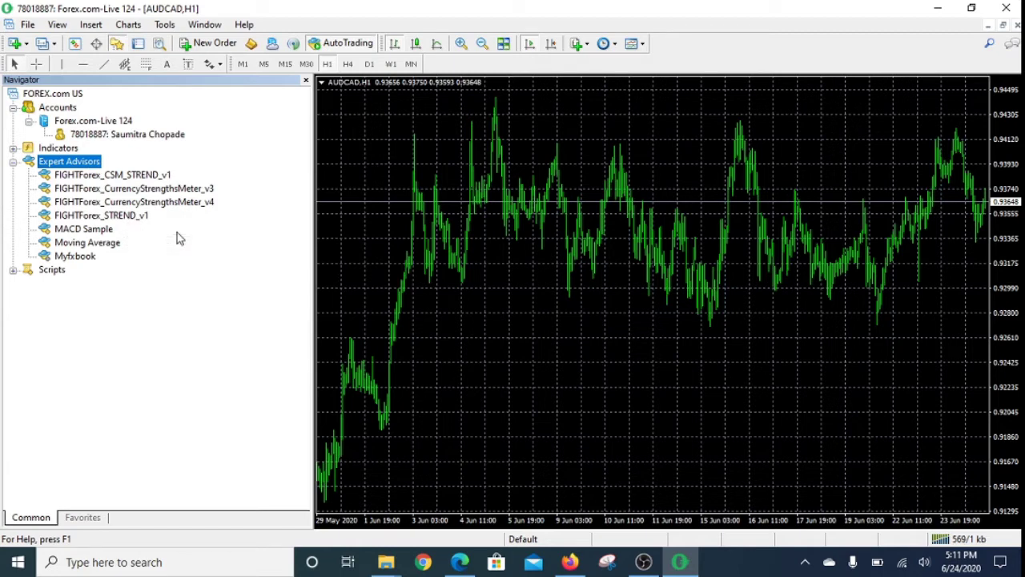
Step: Select the FIGHTForex_CurrencyStrengthsMeter_v3.ex4 file in the downloaded folder
key("alt+Tab")
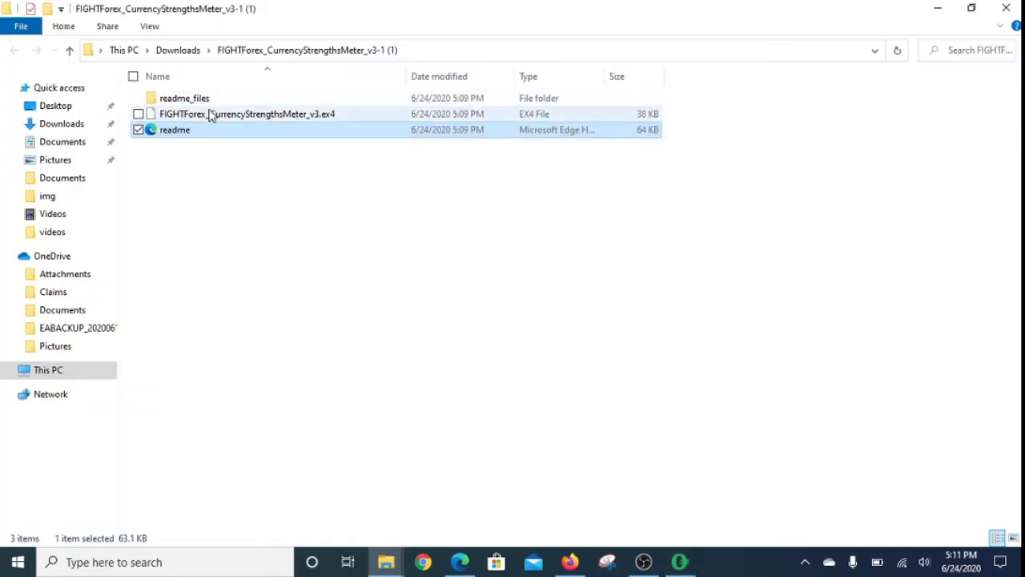
left_click(211, 117)
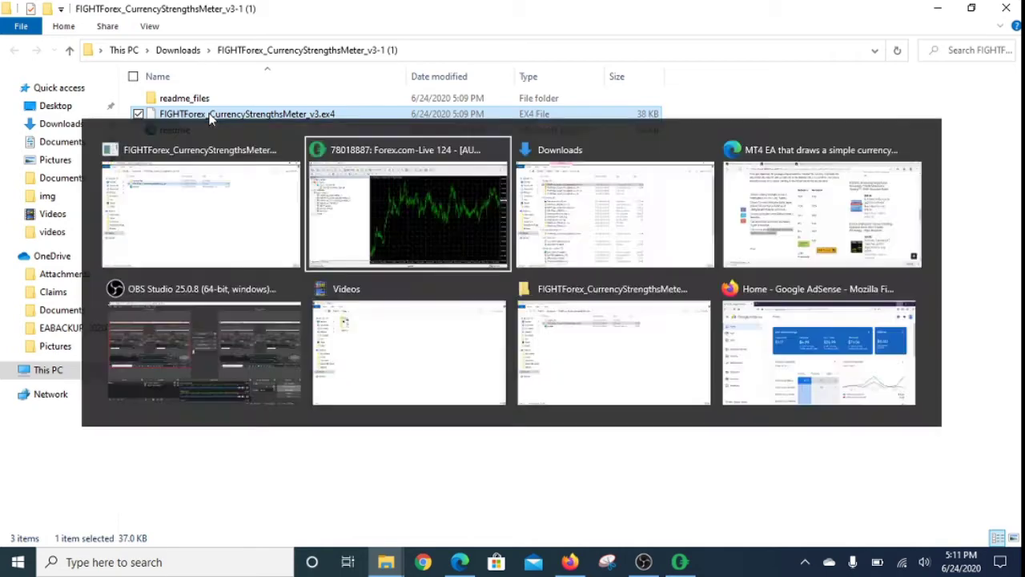
key("alt+Tab")
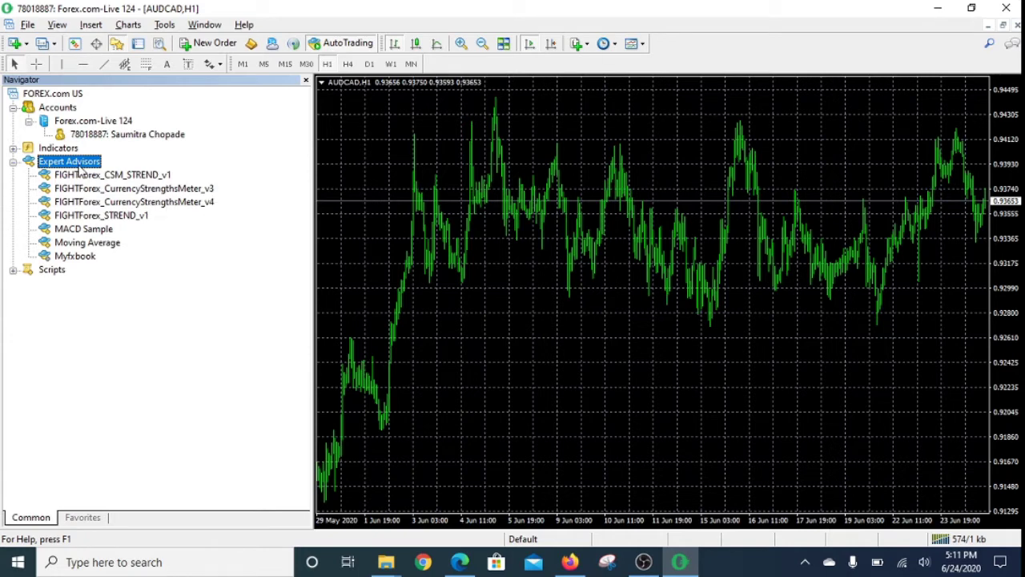
Step: Open the MACD Sample source in MetaEditor via Modify and select the MQL4 Experts folder
left_click(82, 230)
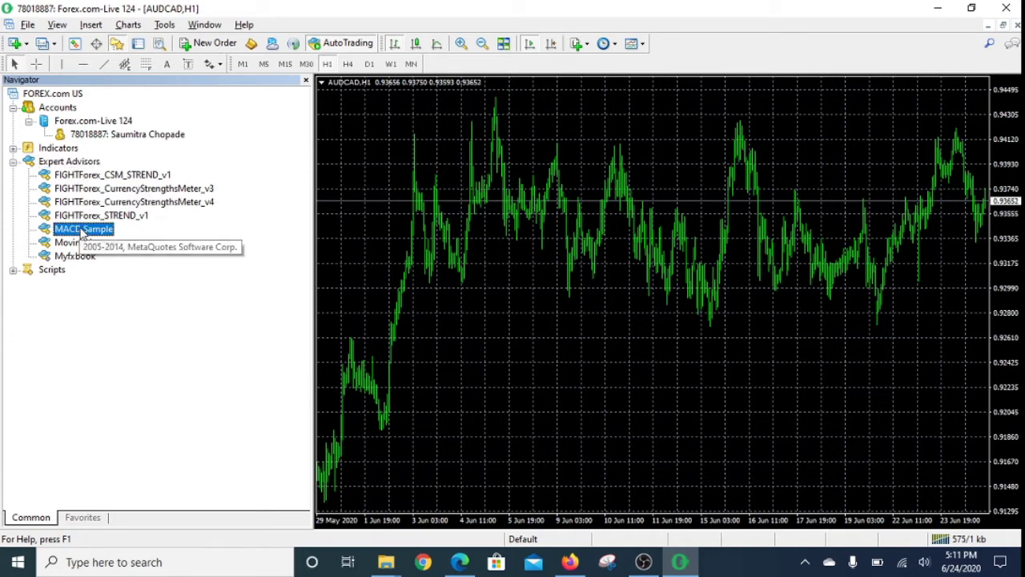
right_click(82, 232)
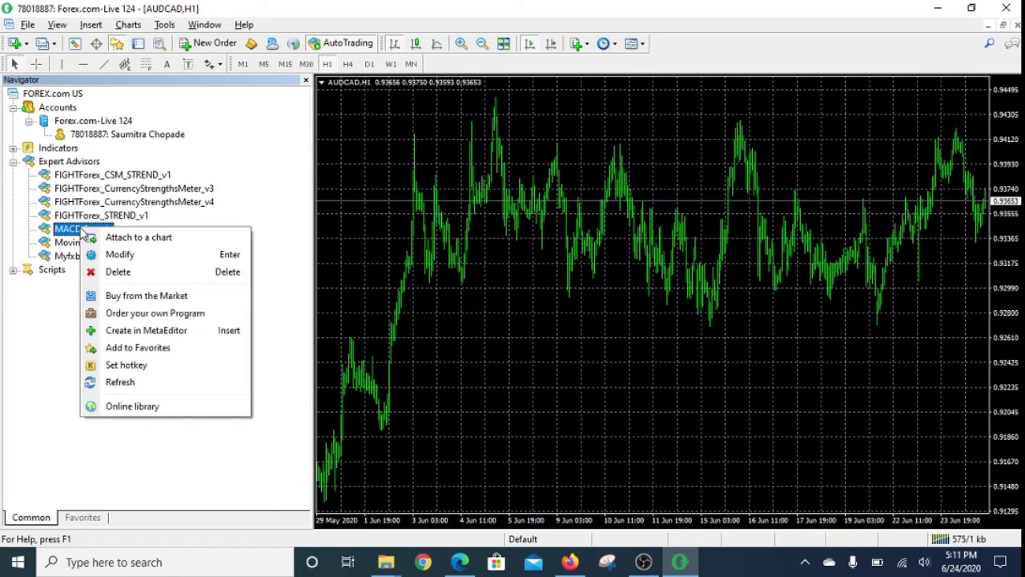
left_click(103, 254)
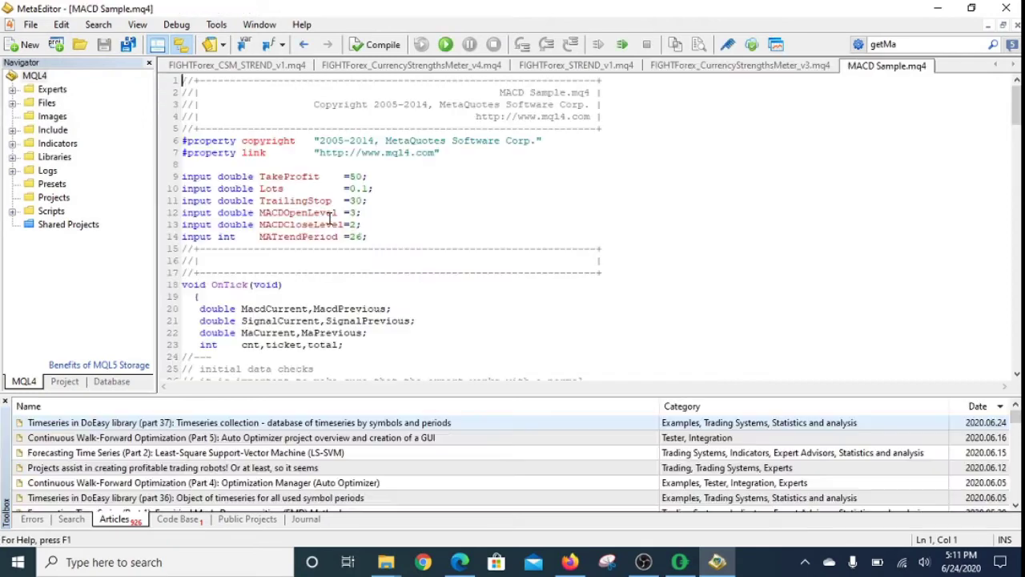
key("alt+Tab")
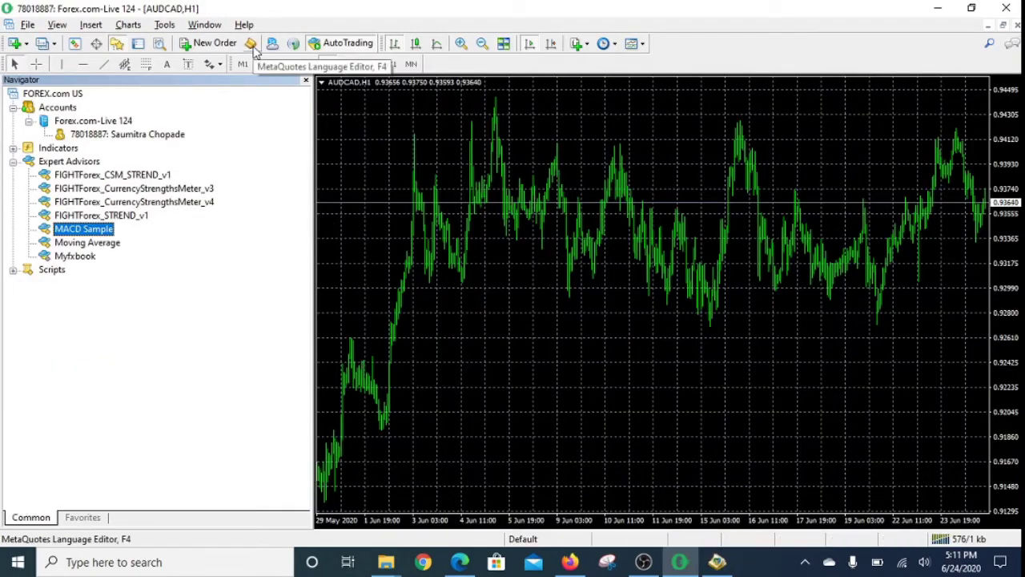
key("alt+Tab")
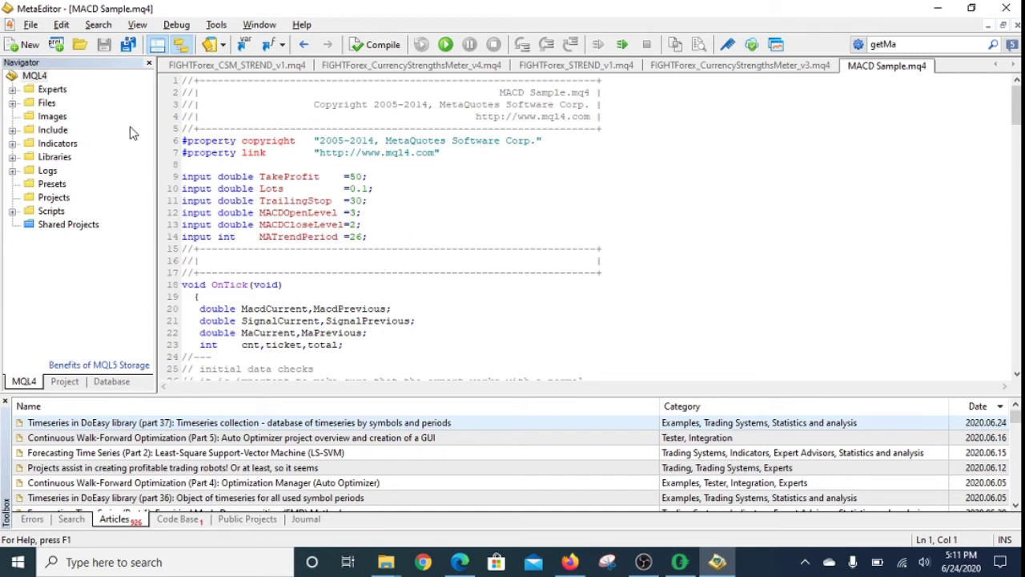
left_click(62, 93)
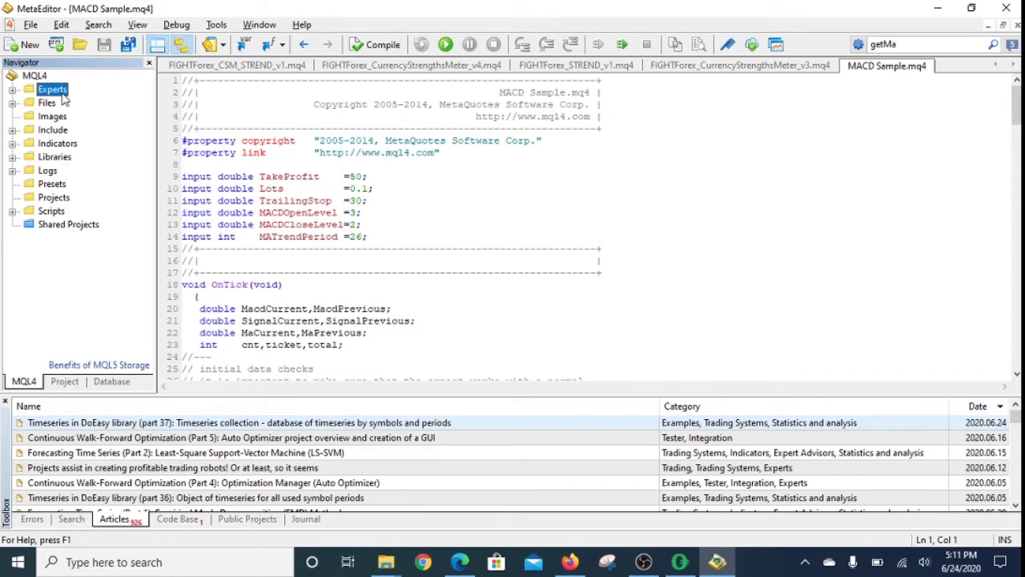
Step: Browse MQL4\Experts in MetaEditor's Open dialog, then return to the downloaded ex4 in File Explorer
left_click(80, 46)
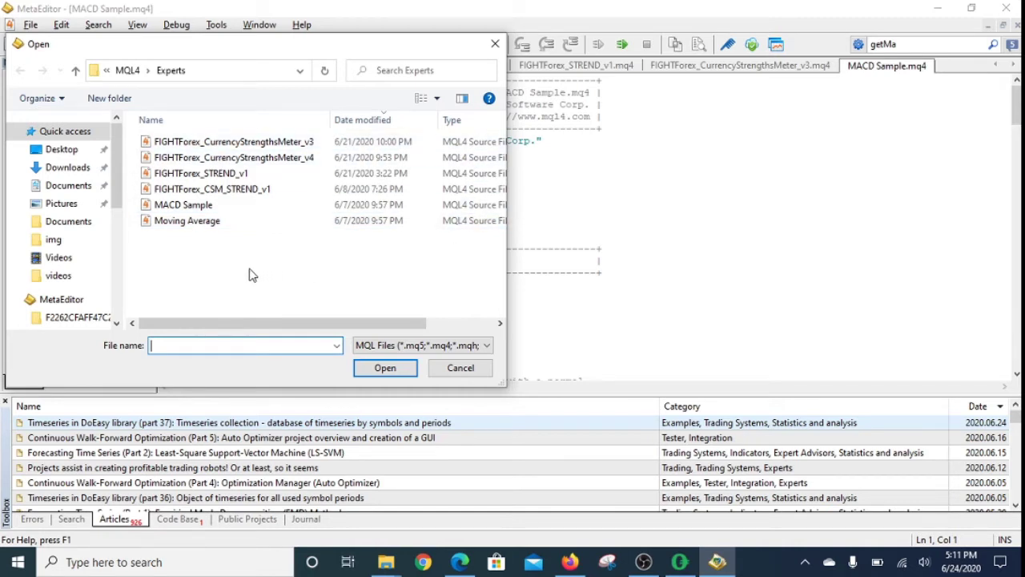
key("alt+Tab")
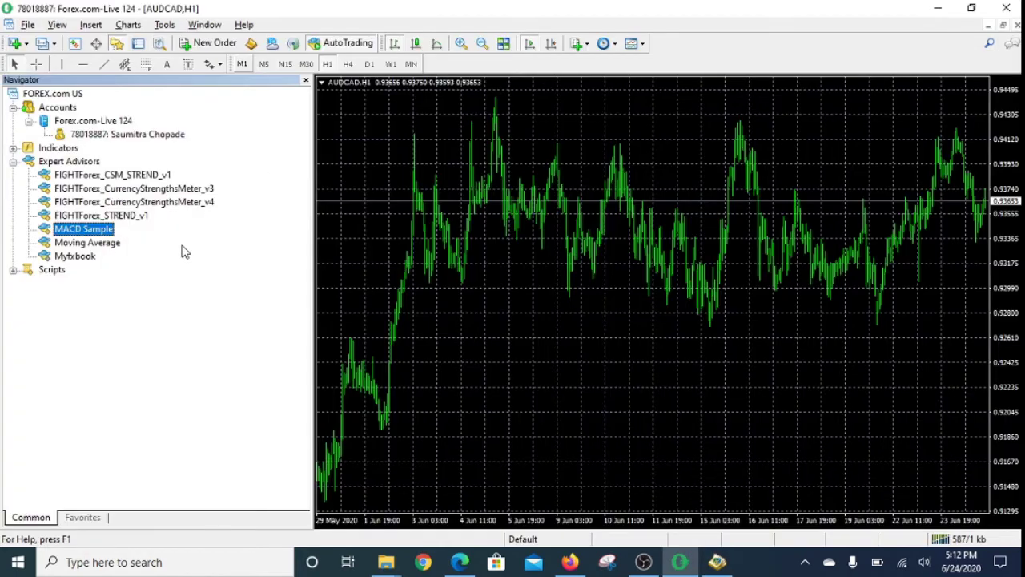
key("alt+Tab")
key("alt+Tab")
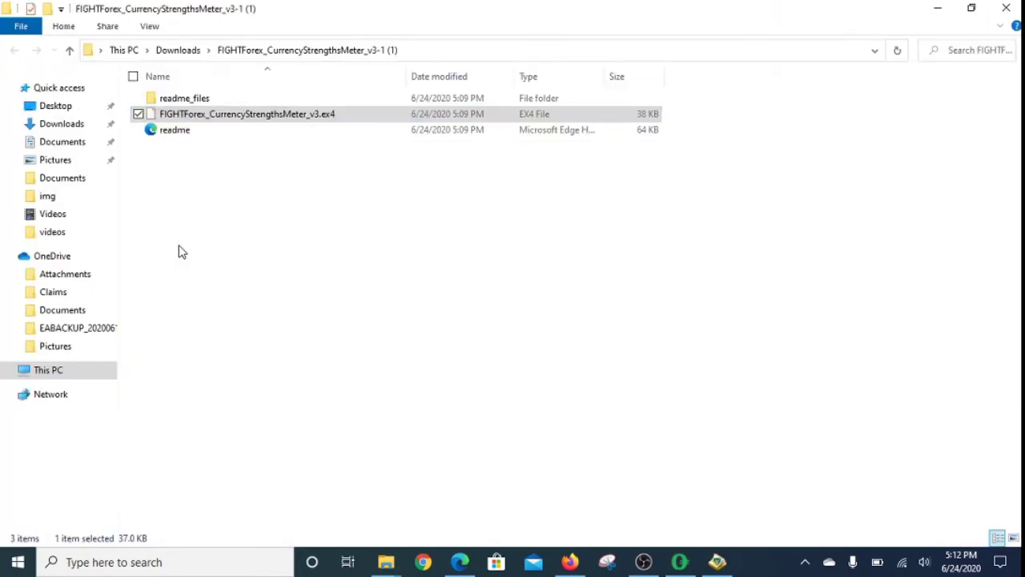
Step: Copy the v3 ex4 file into the Experts folder, overwriting the existing copy
right_click(206, 122)
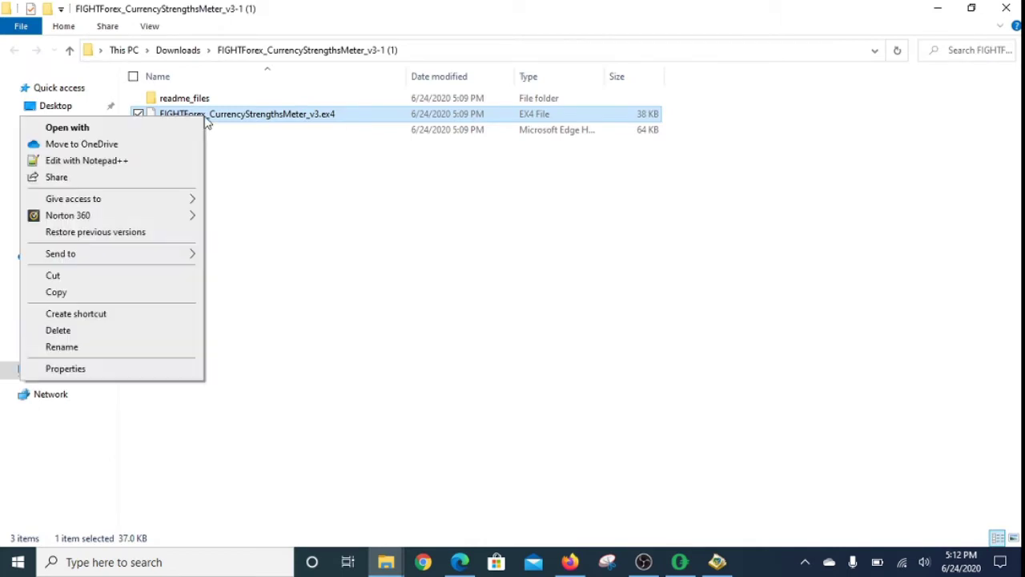
left_click(124, 299)
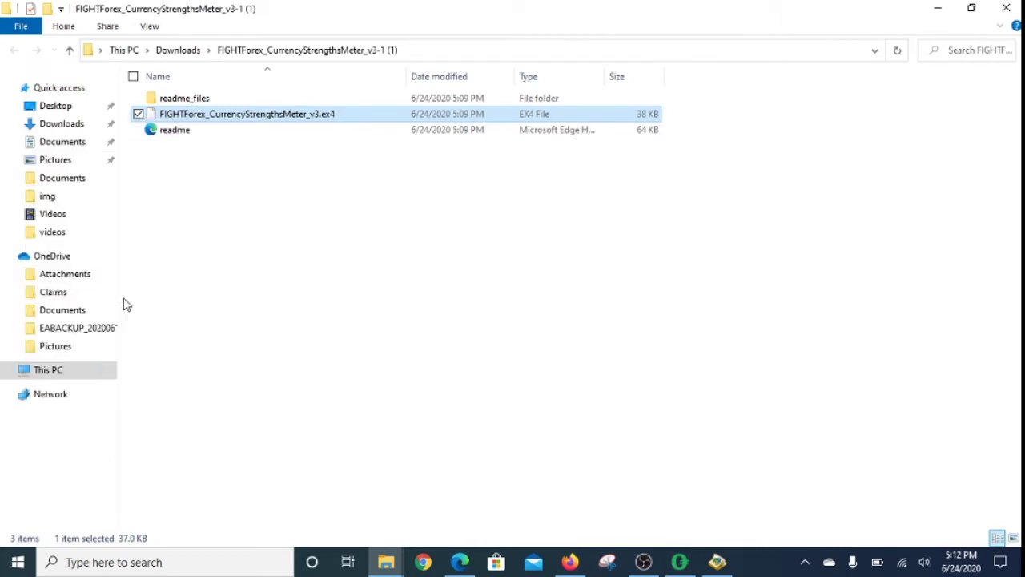
key("alt+Tab")
key("alt+Tab")
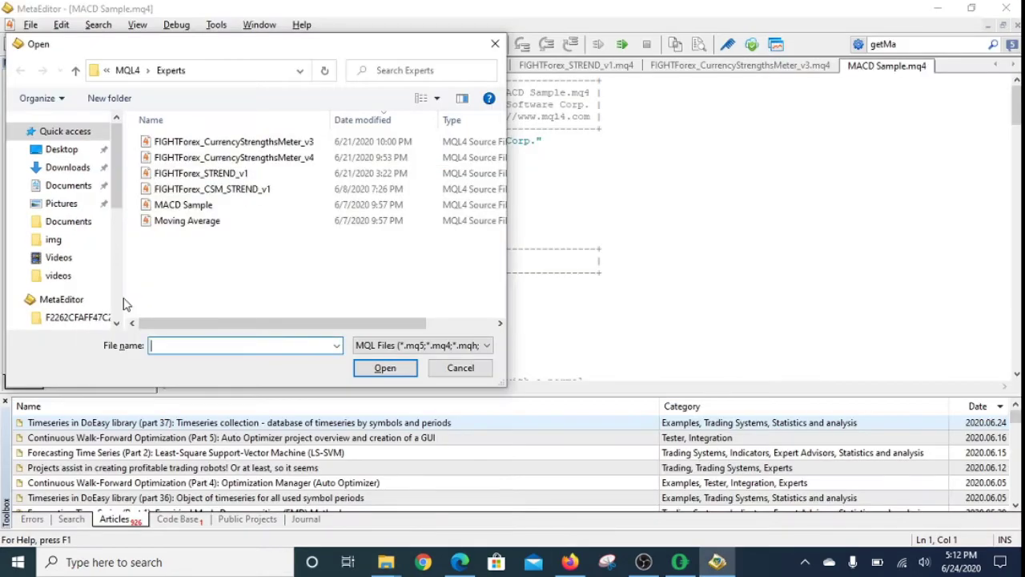
right_click(182, 266)
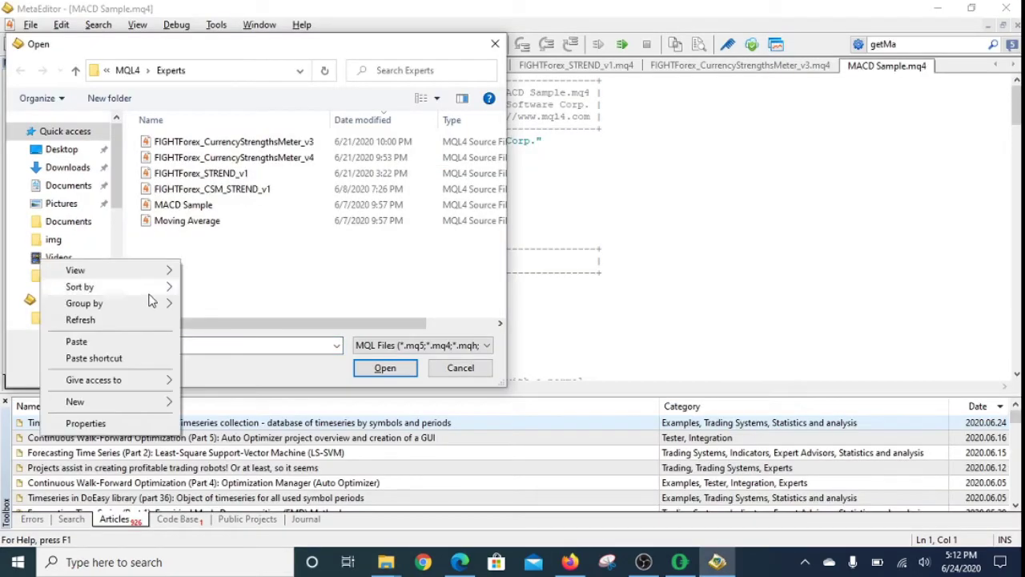
left_click(130, 344)
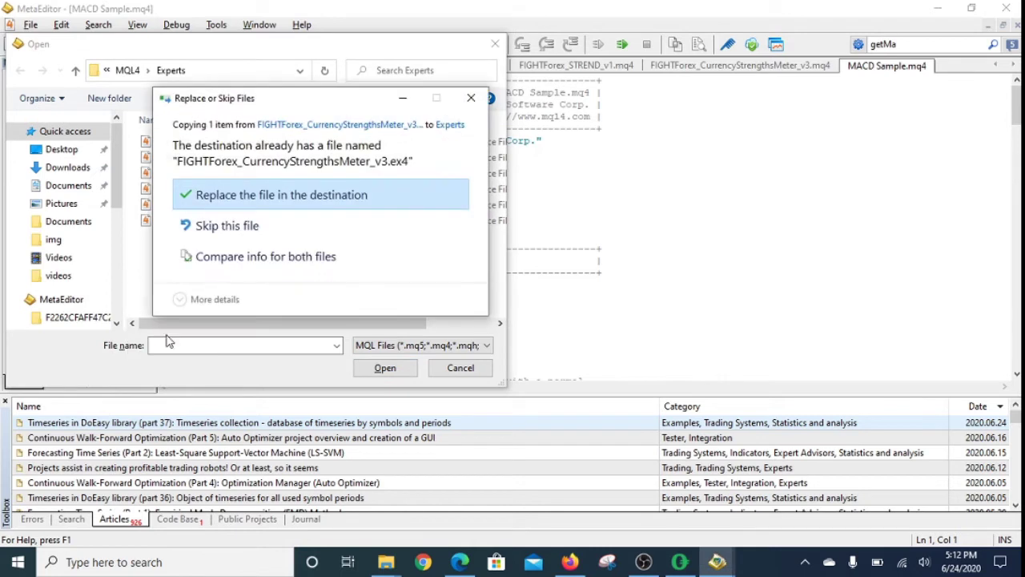
left_click(317, 201)
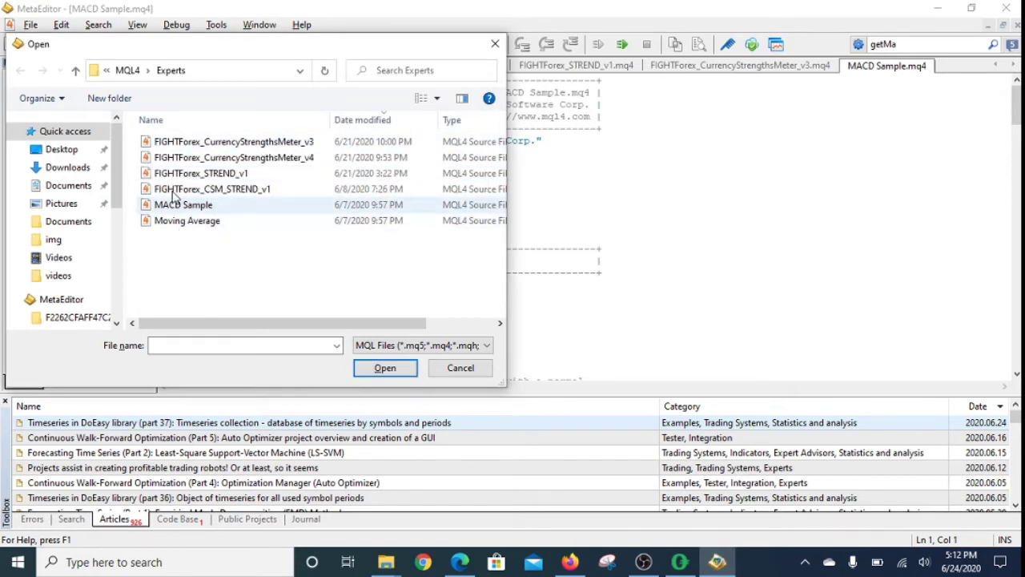
Step: Select the FIGHTForex_CurrencyStrengthsMeter_v3 file in the Experts folder browser
left_click(299, 145)
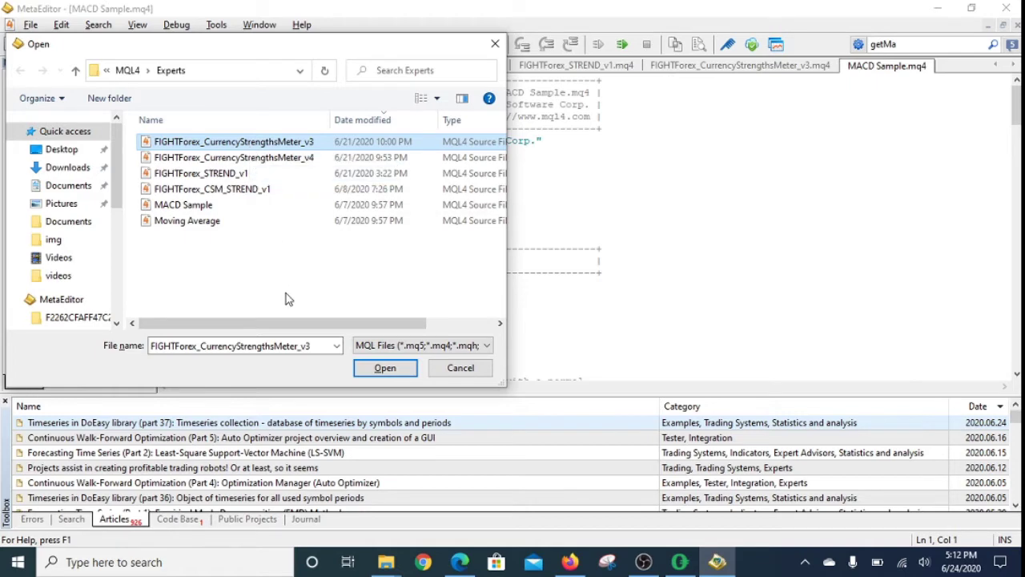
key("alt+Tab")
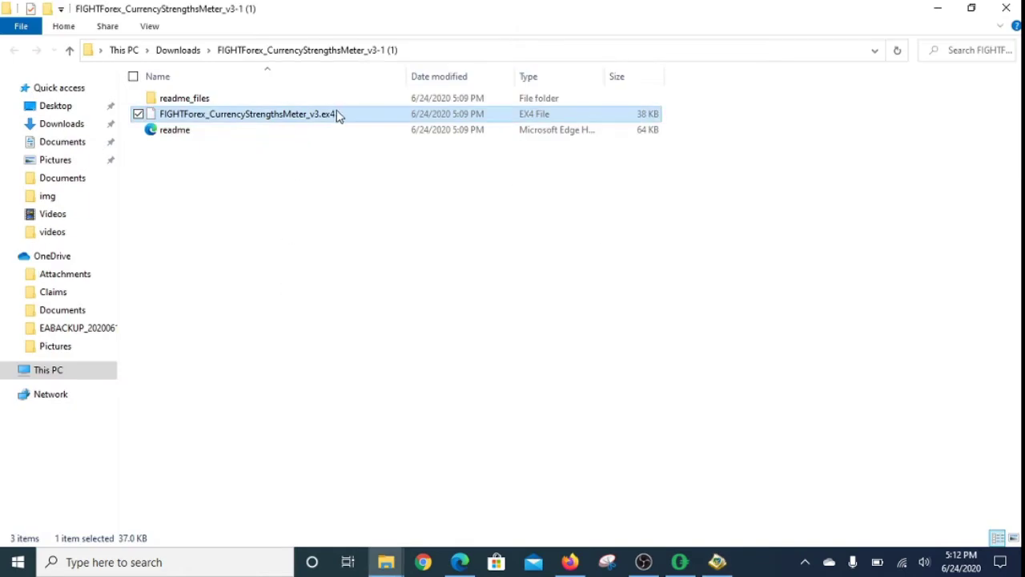
key("alt+Tab")
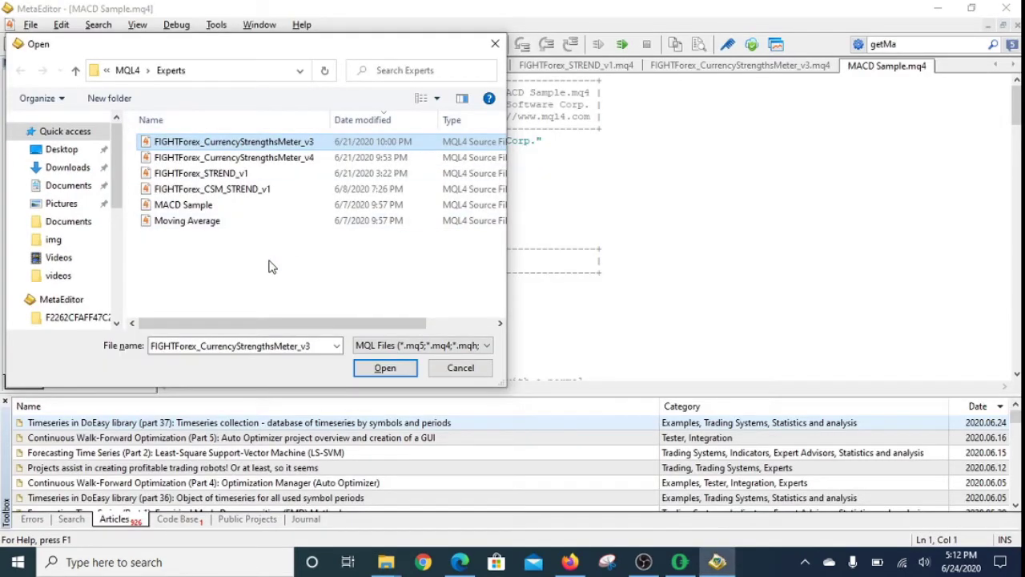
Step: List All Files to confirm FIGHTForex_CurrencyStrengthsMeter_v3.ex4 is in Experts, cancel, and close MetaEditor
left_click(362, 346)
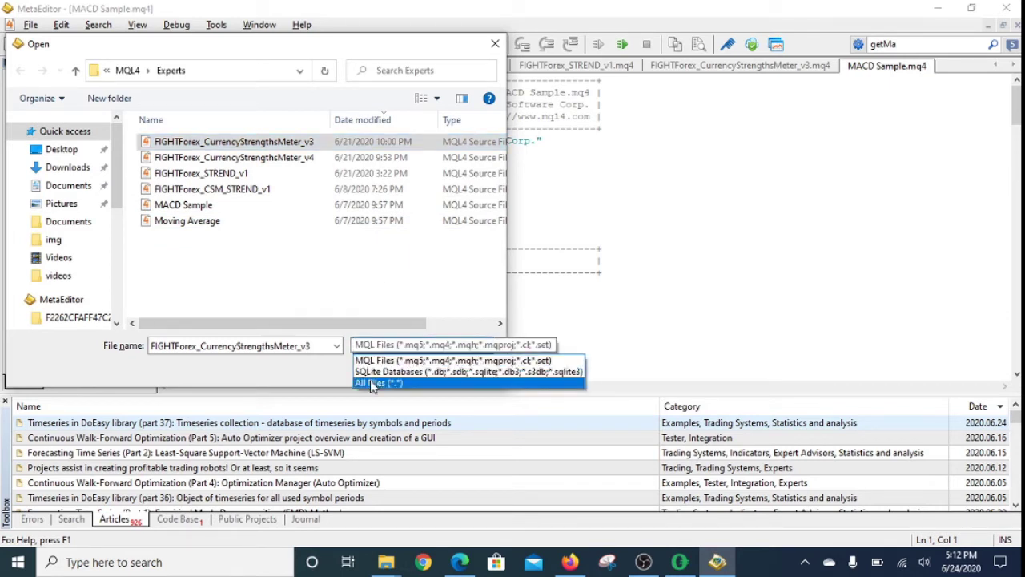
left_click(370, 379)
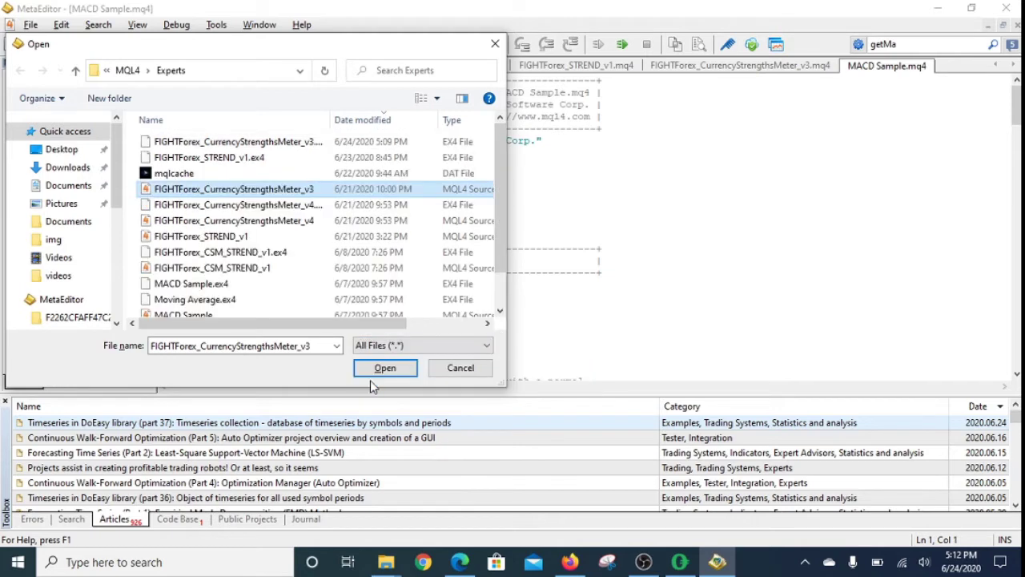
left_click(300, 143)
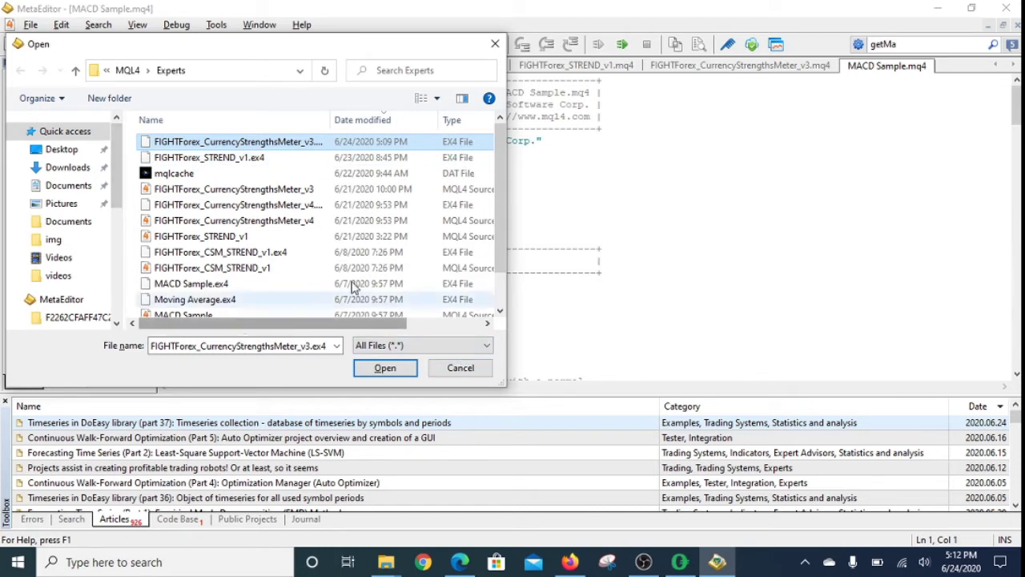
left_click(443, 371)
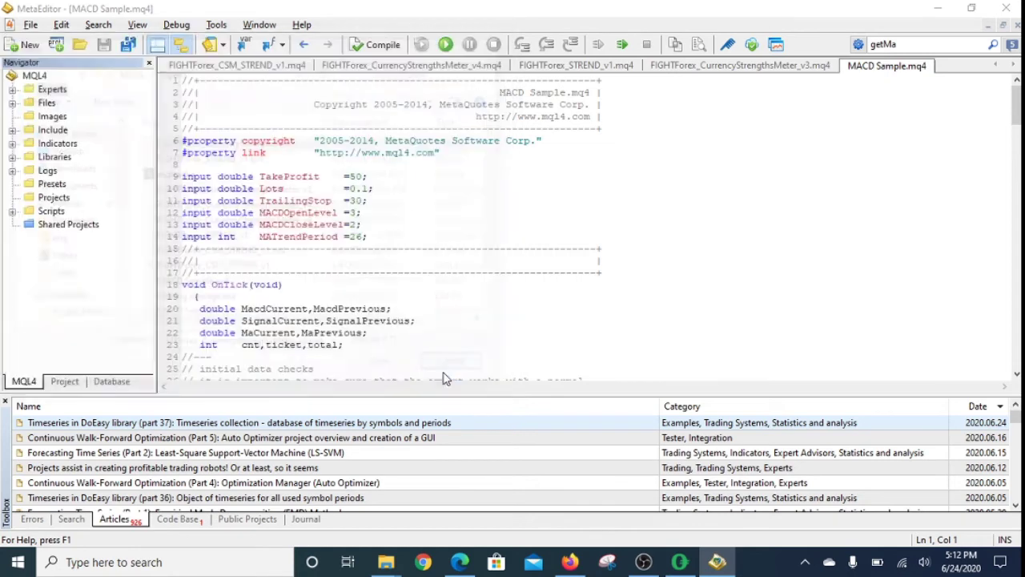
left_click(1007, 10)
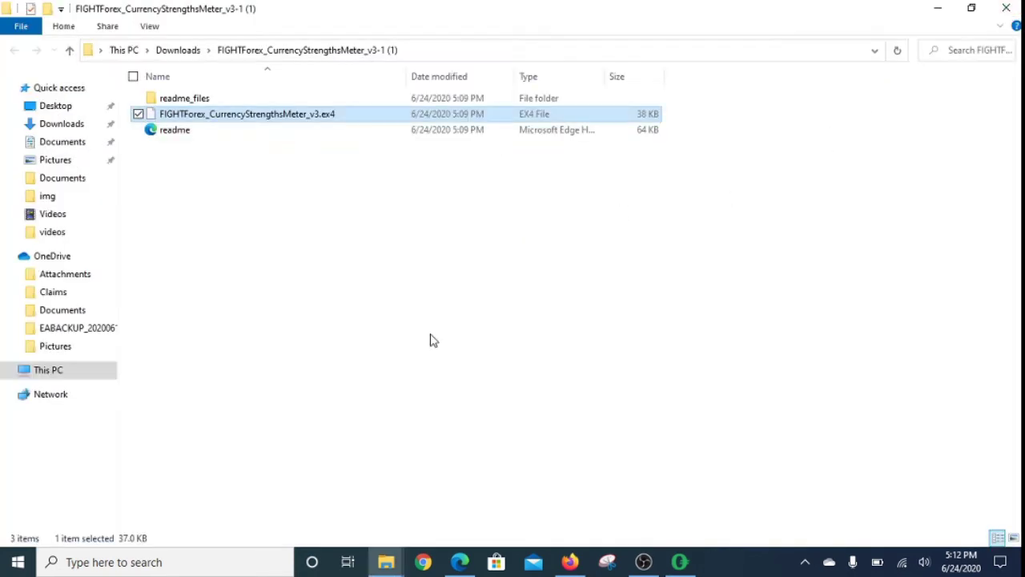
Step: Refresh the Navigator's Expert Advisors list and select FIGHTForex_CurrencyStrengthsMeter_v3
left_click(694, 565)
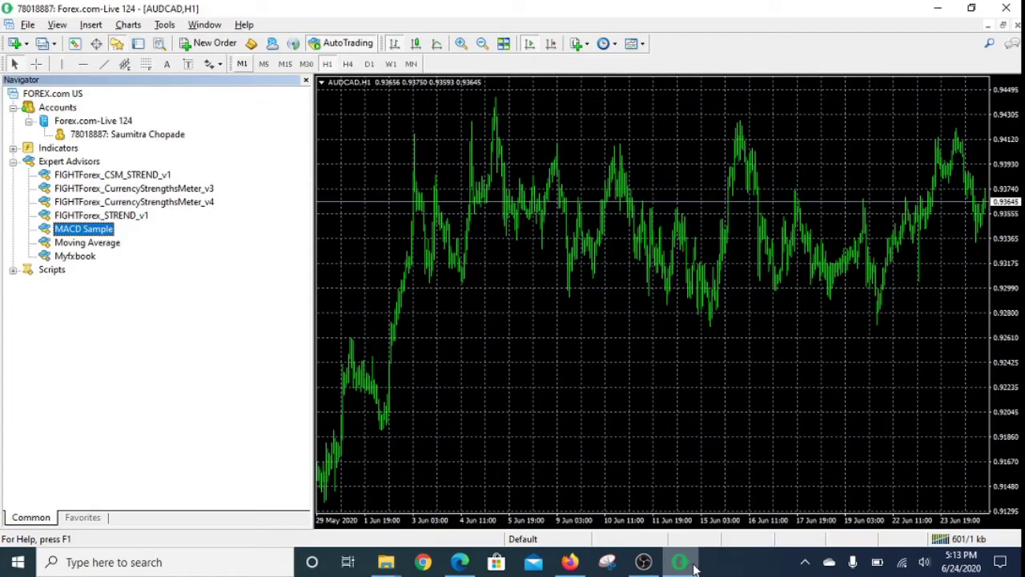
right_click(73, 165)
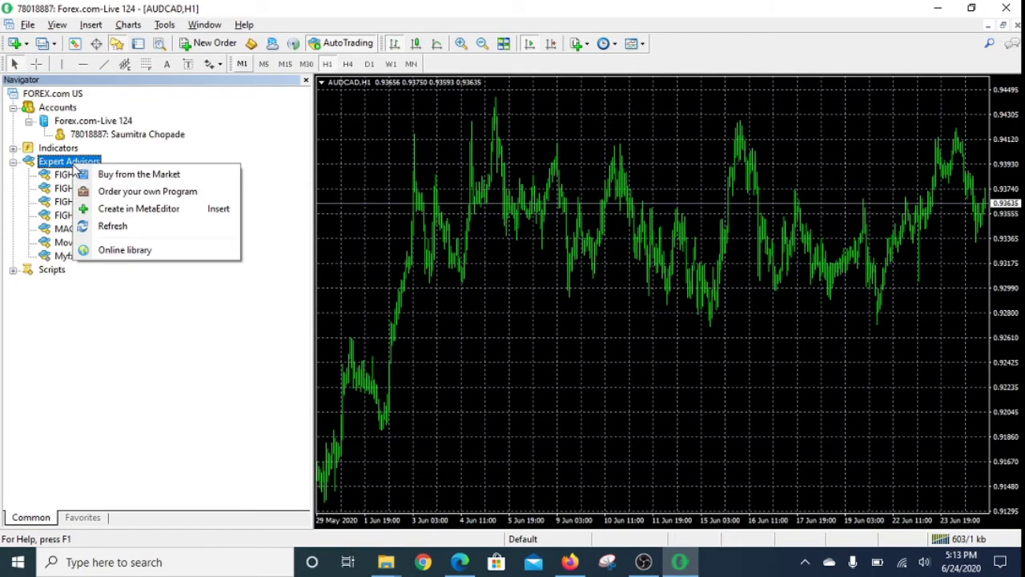
left_click(100, 228)
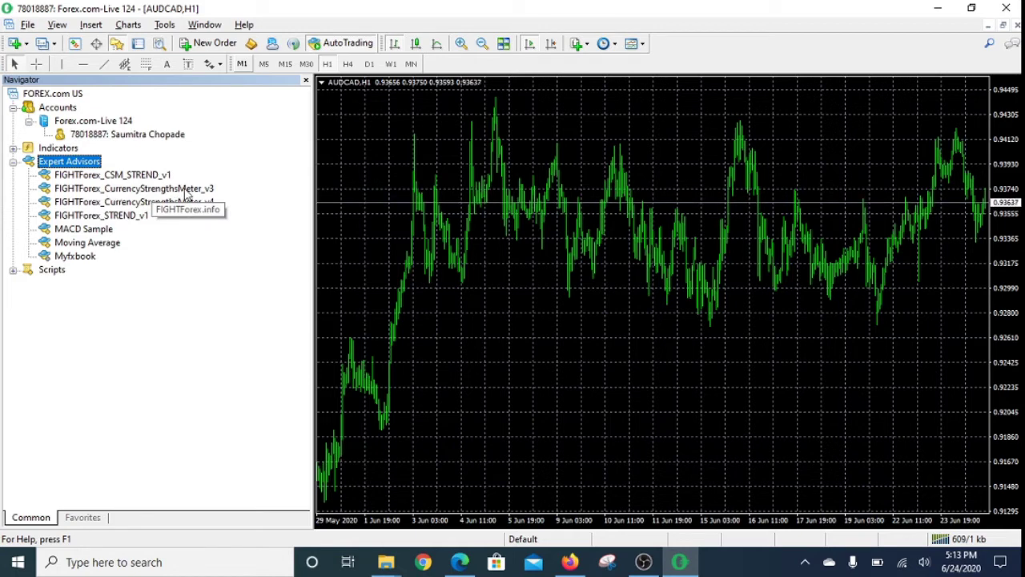
left_click(184, 190)
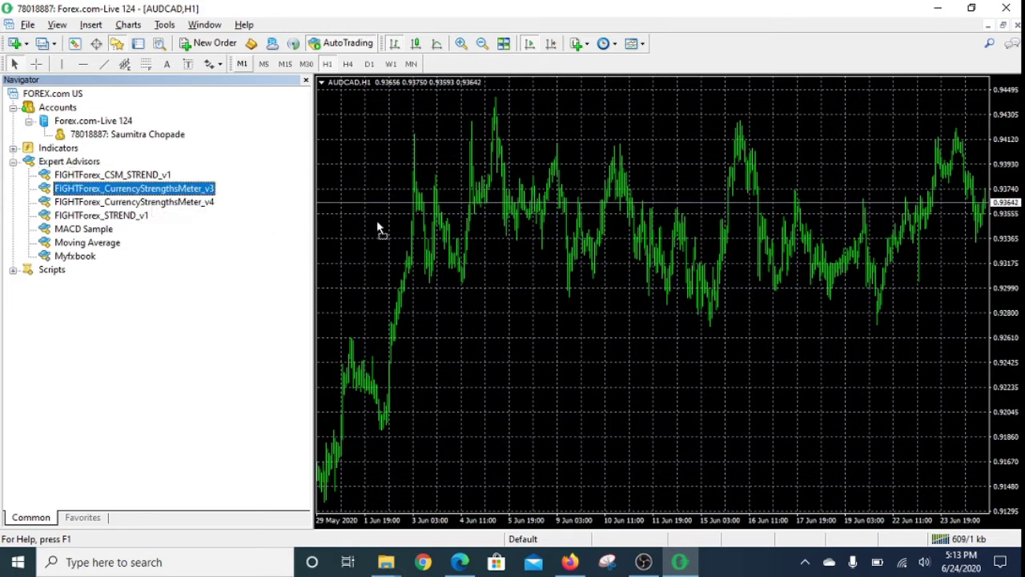
Step: Drop the v3 EA onto the AUDCAD chart and review its About, Common and Inputs tabs
left_click_drag(379, 229, 379, 228)
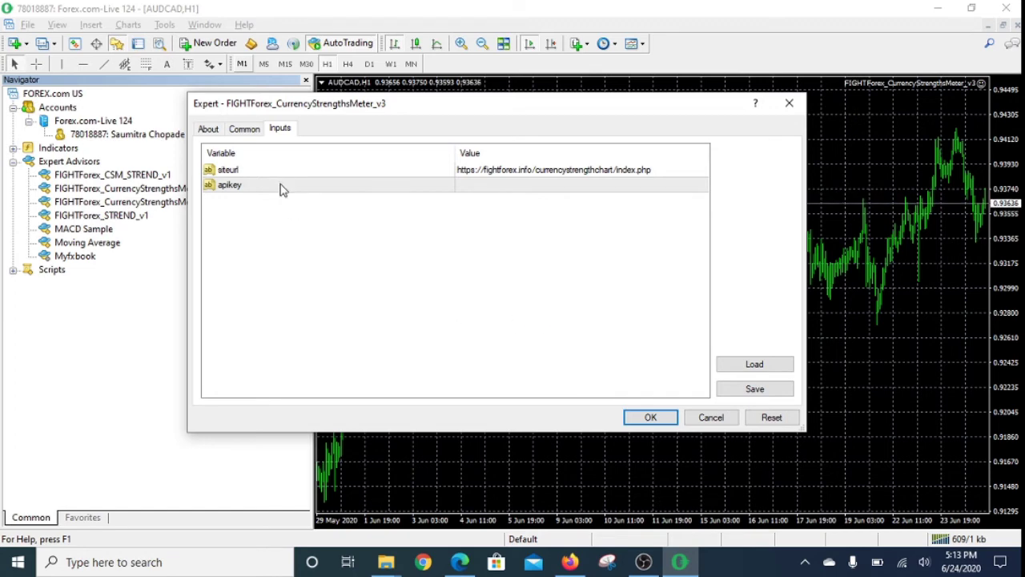
left_click(210, 130)
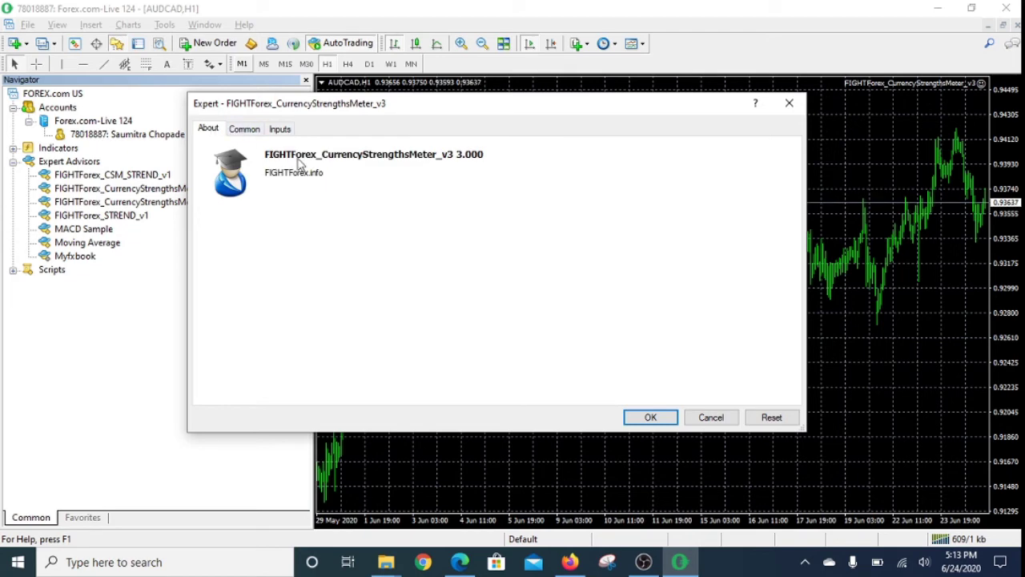
left_click(248, 131)
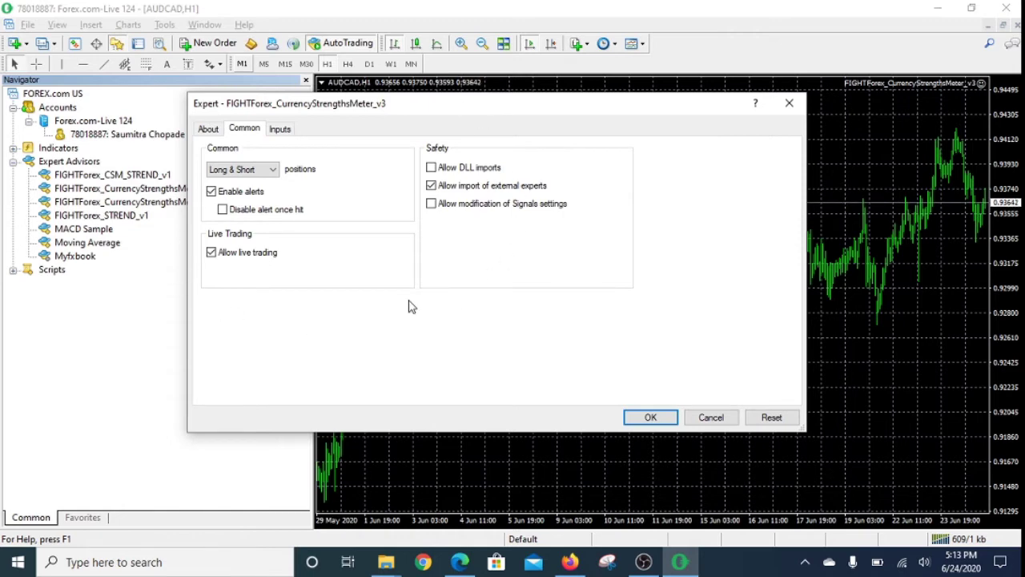
left_click(282, 130)
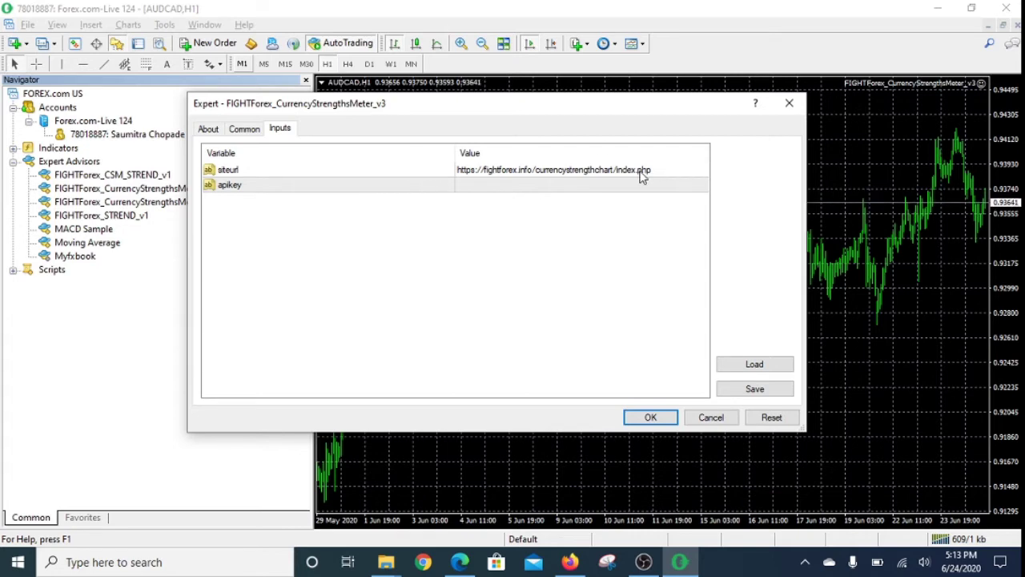
Step: Copy the siteurl input value, cancel the EA dialog, and open Tools > Options
left_click(556, 175)
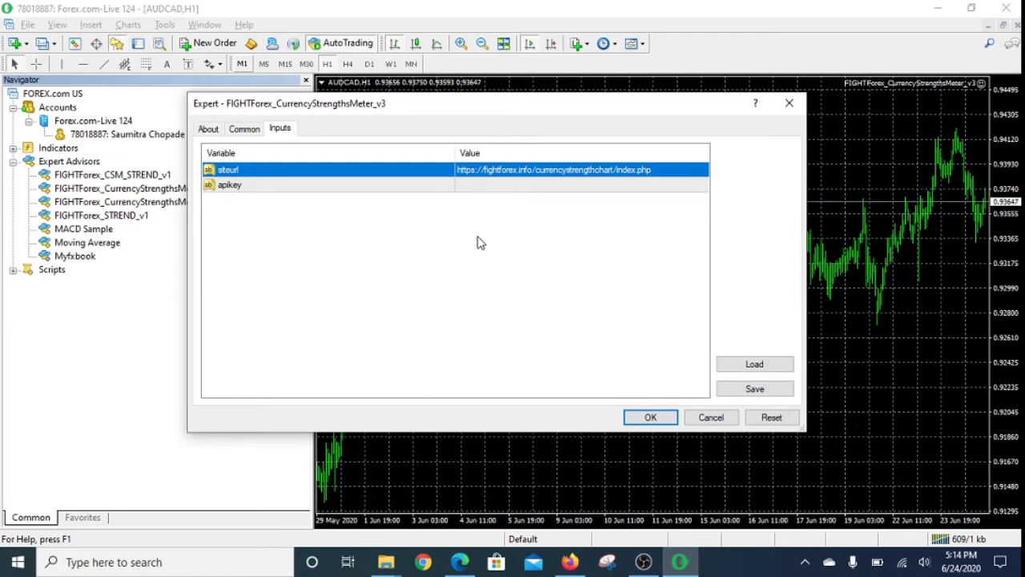
double_click(556, 171)
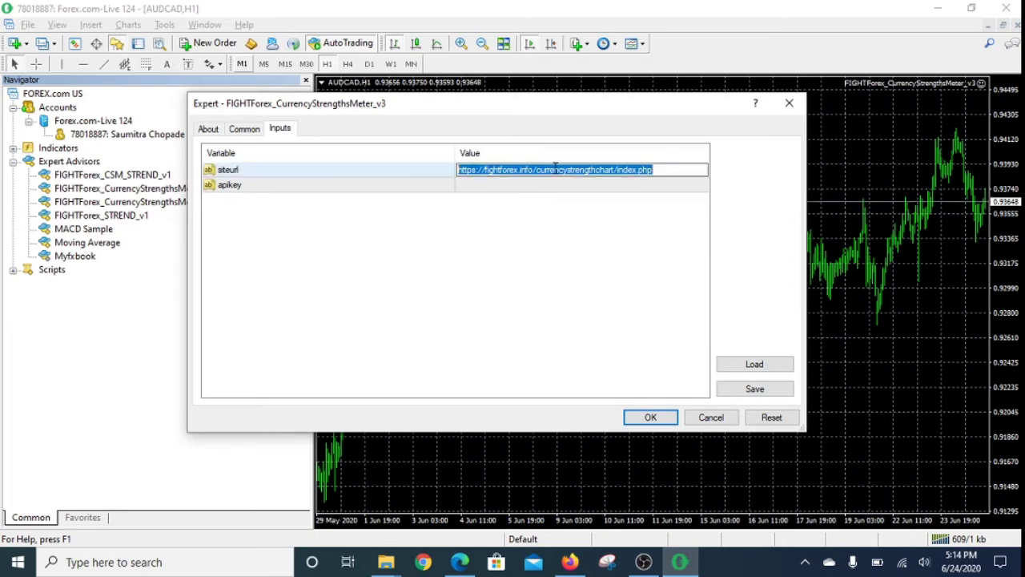
right_click(556, 169)
left_click(591, 177)
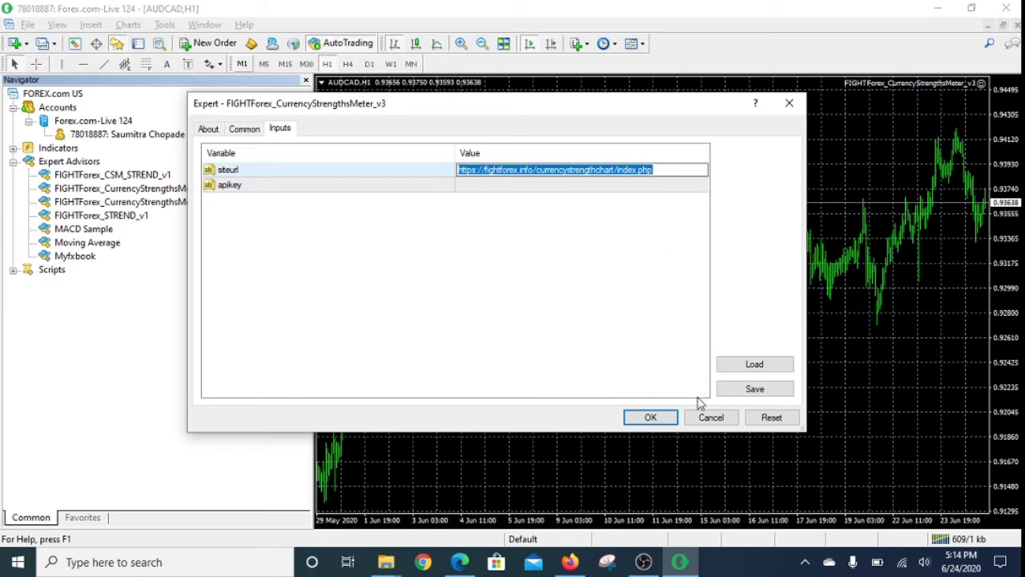
left_click(705, 423)
left_click(704, 425)
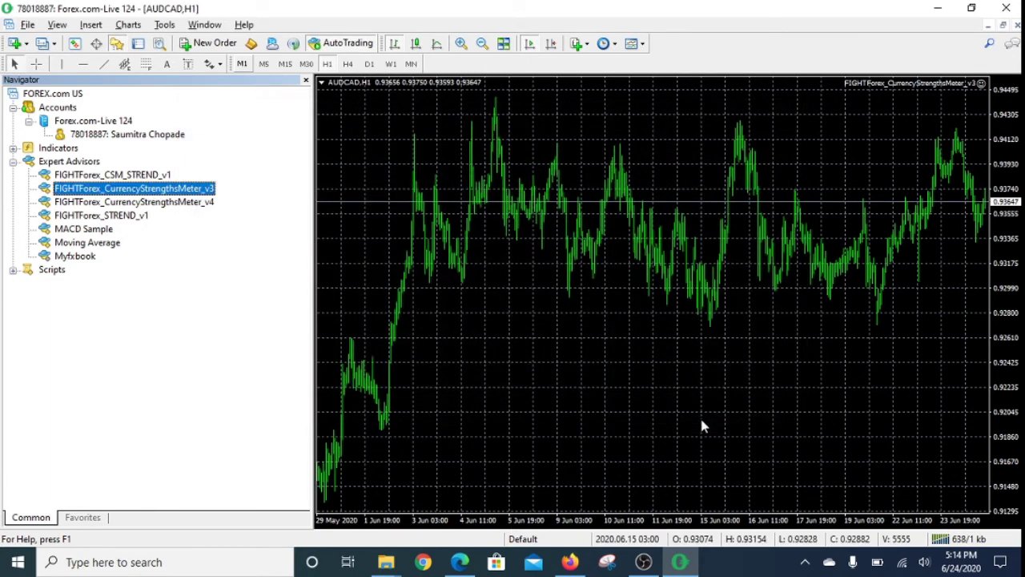
left_click(165, 25)
left_click(185, 125)
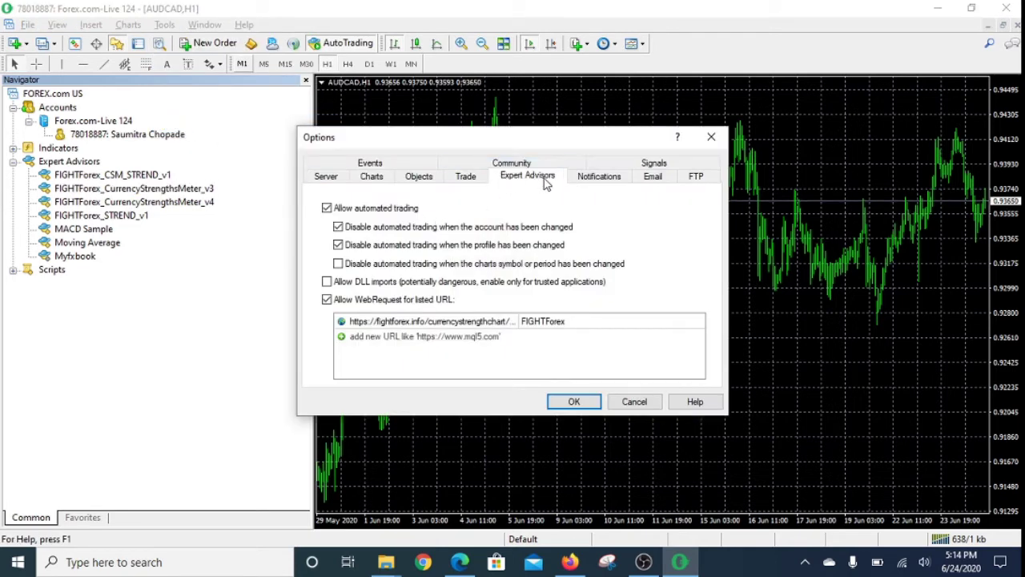
Step: Allow WebRequest for the pasted fightforex.info siteurl on the Expert Advisors tab and save the options
left_click(327, 301)
double_click(418, 322)
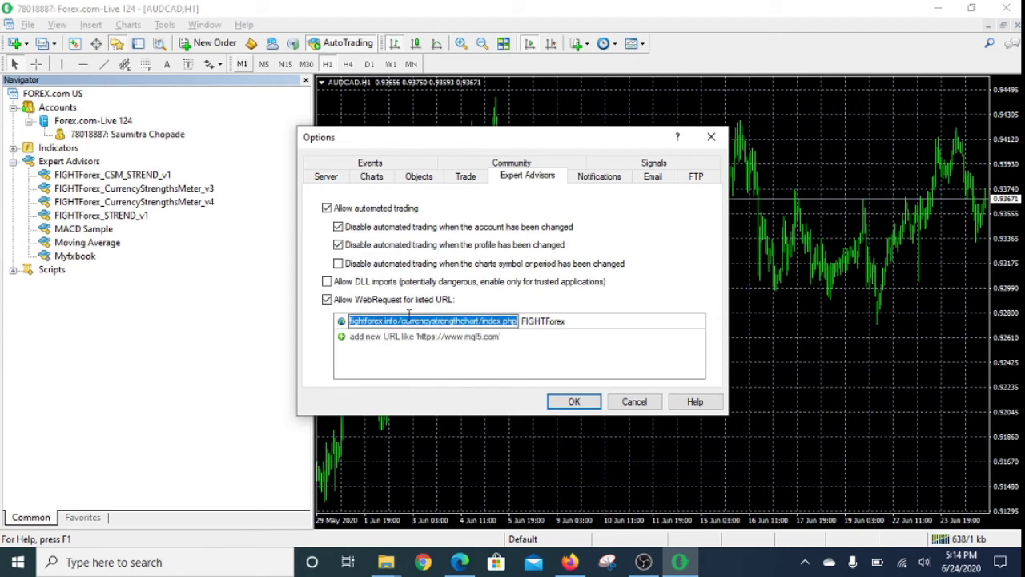
key("BackSpace")
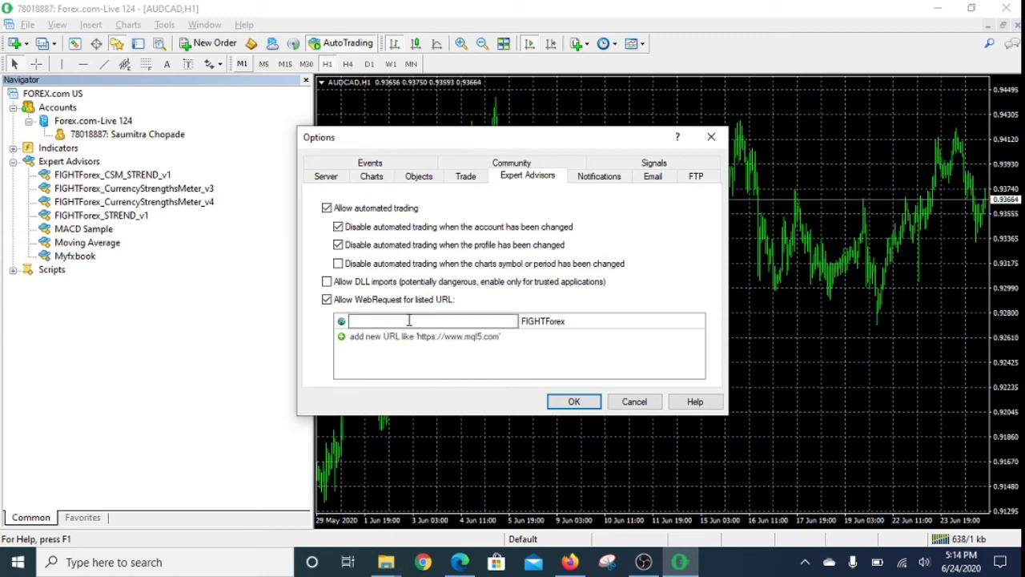
right_click(408, 320)
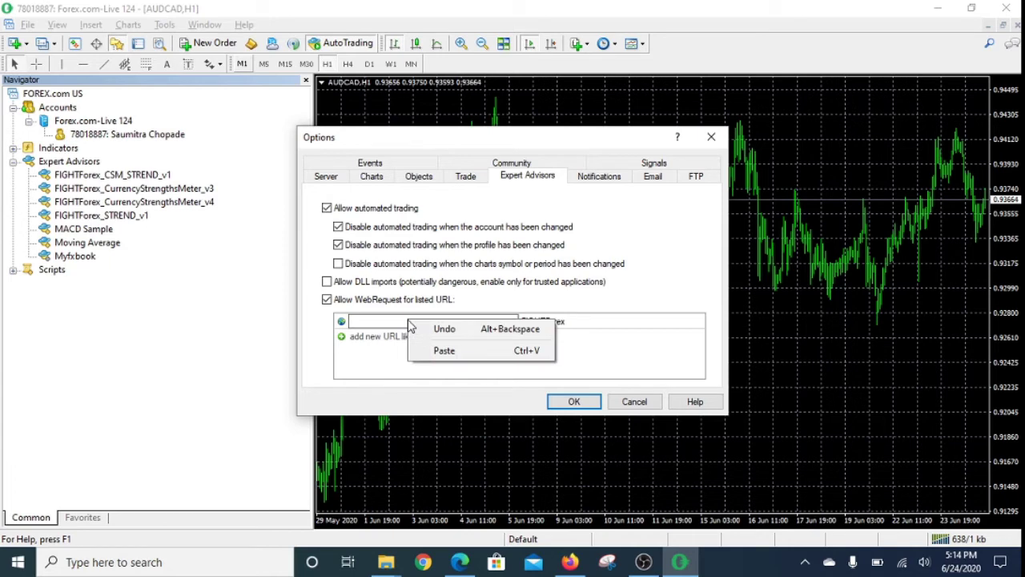
left_click(439, 351)
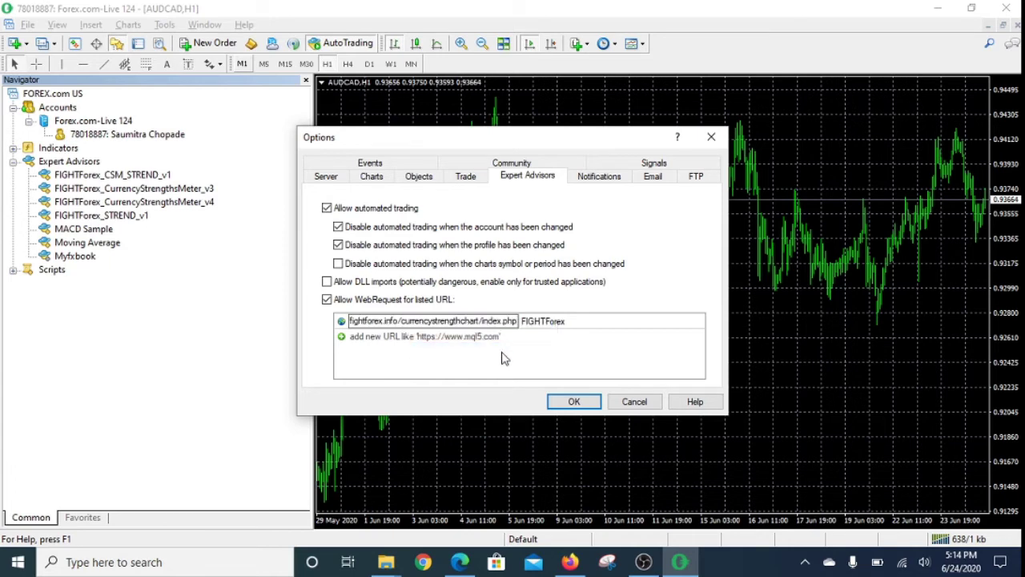
left_click(553, 319)
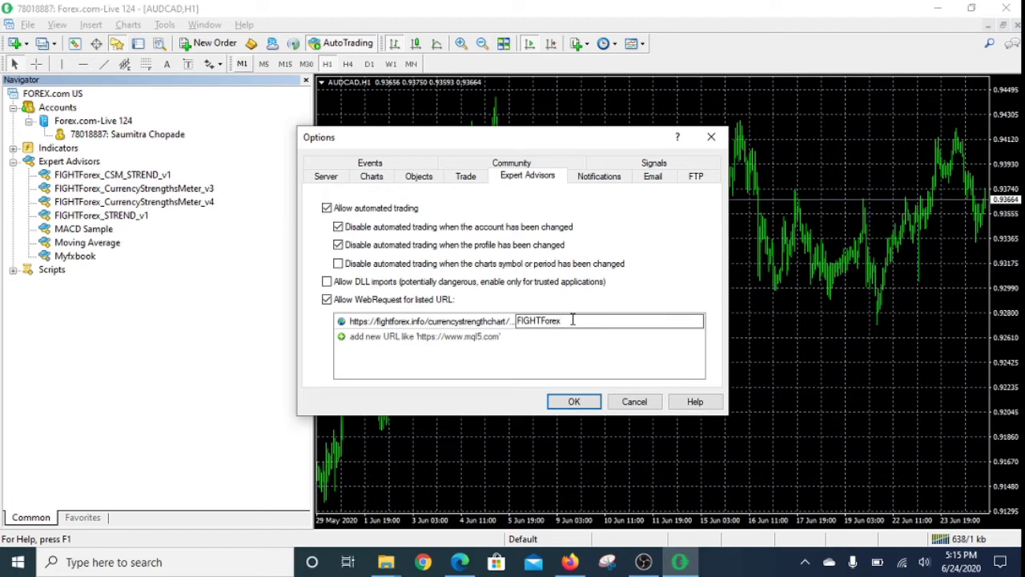
left_click(571, 340)
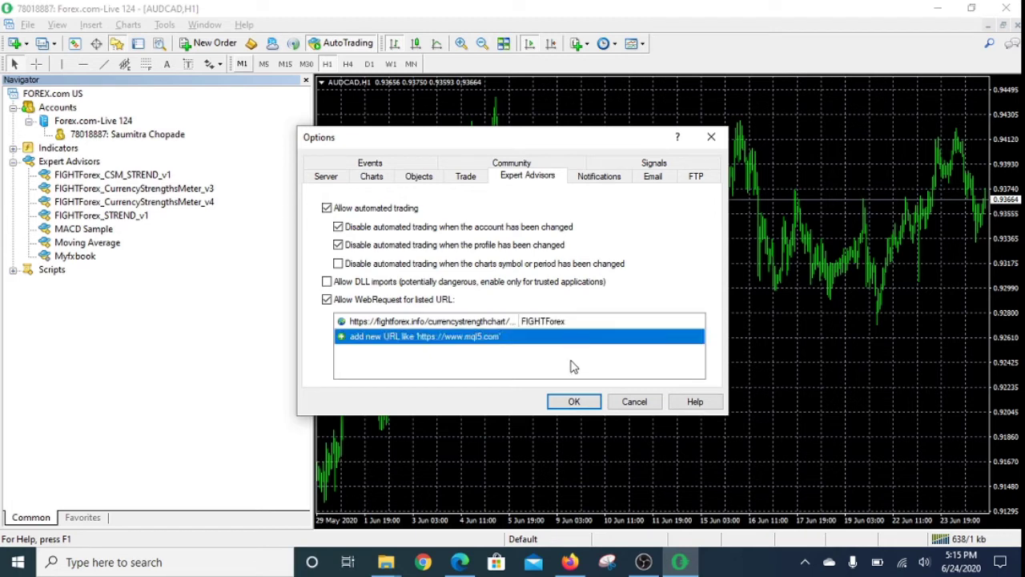
left_click(574, 402)
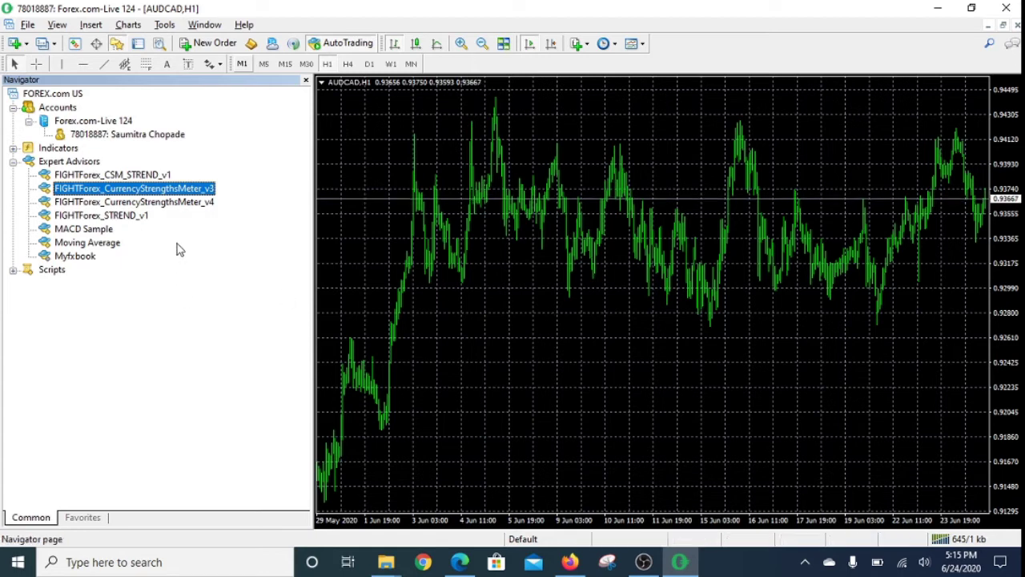
Step: Reopen FIGHTForex_CurrencyStrengthsMeter_v3 from the Navigator to show its siteurl and apikey inputs
double_click(176, 195)
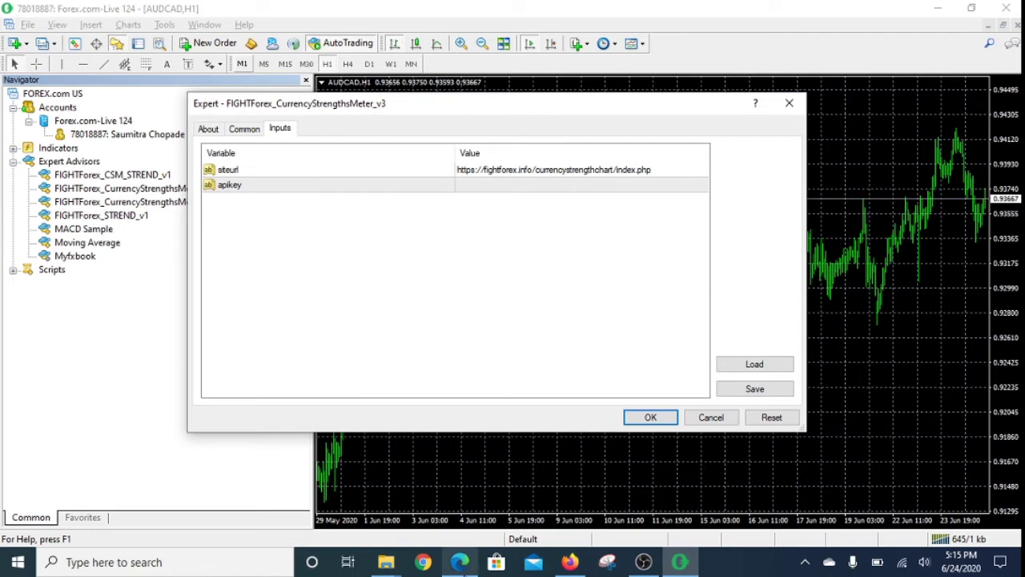
Step: In Edge, go from the Currency Trends Meter page to the FightForex MEMBERS area
left_click(460, 562)
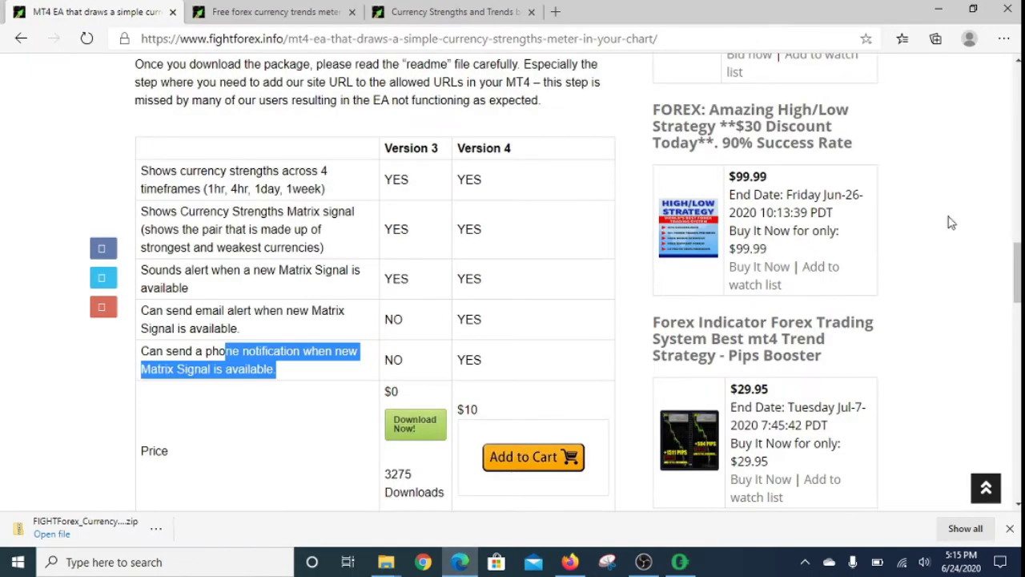
left_click_drag(1018, 272, 1019, 90)
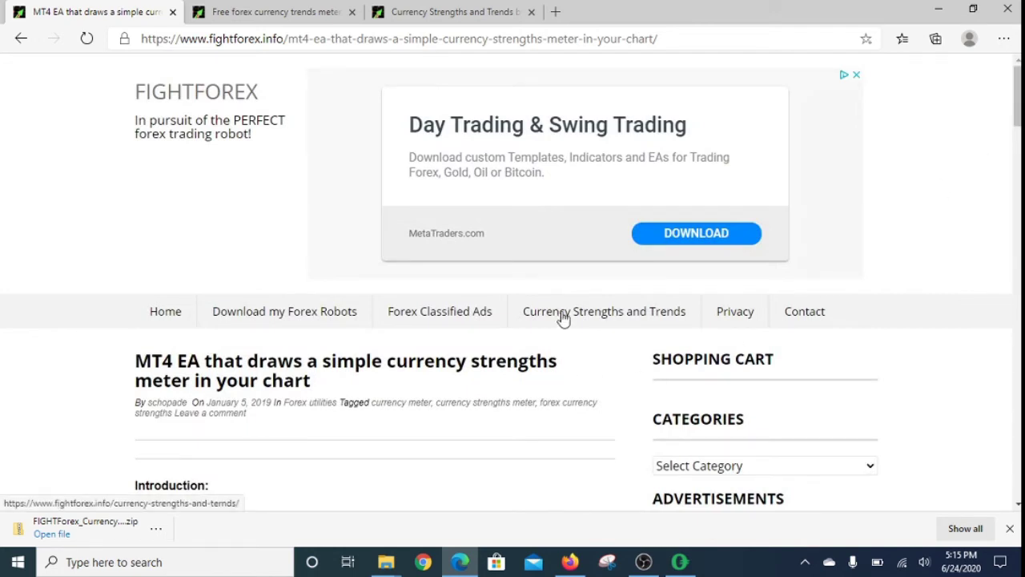
left_click(260, 12)
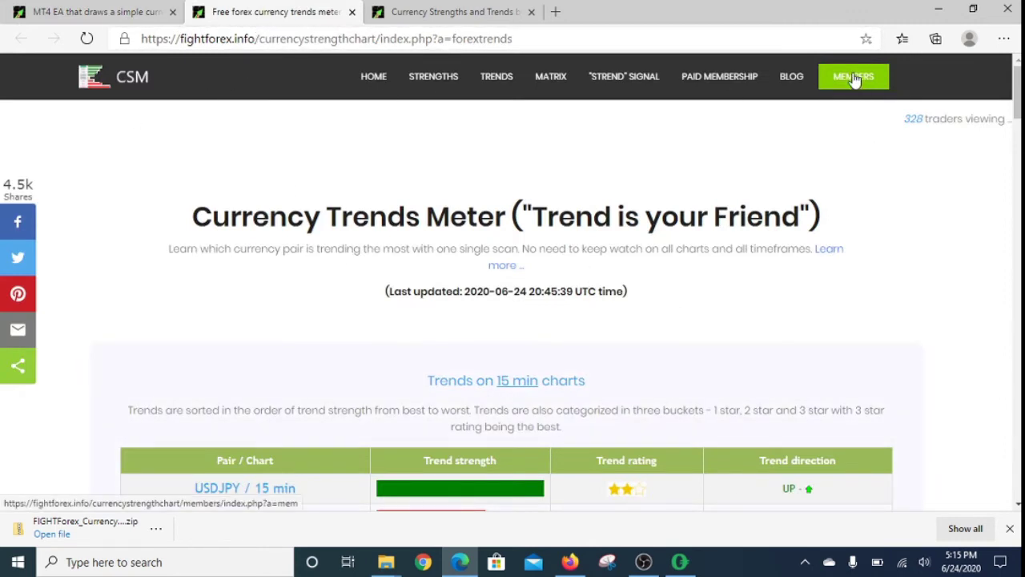
left_click(854, 78)
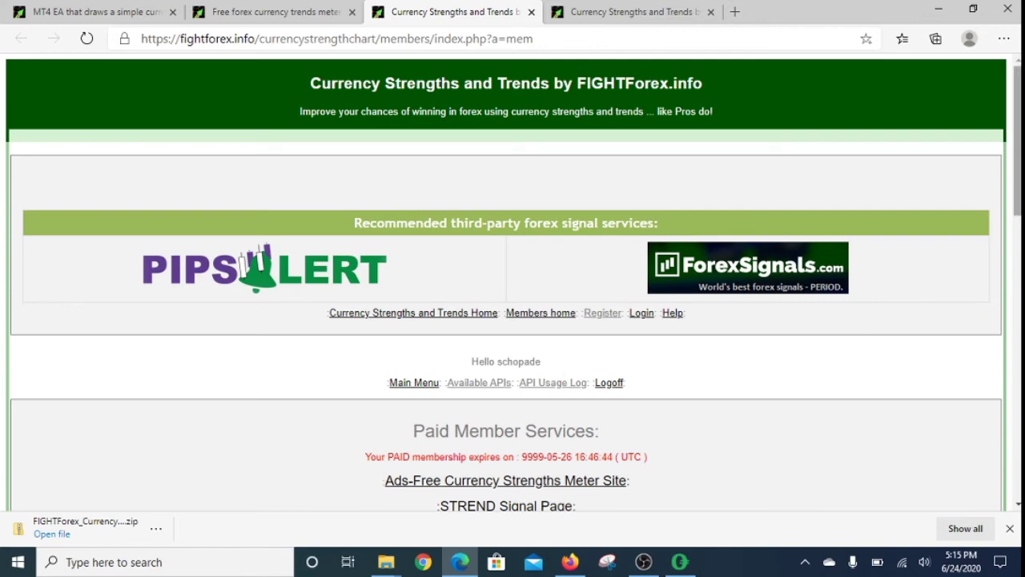
Step: Select the key under Your API Key and copy it
left_click_drag(1017, 140, 1017, 231)
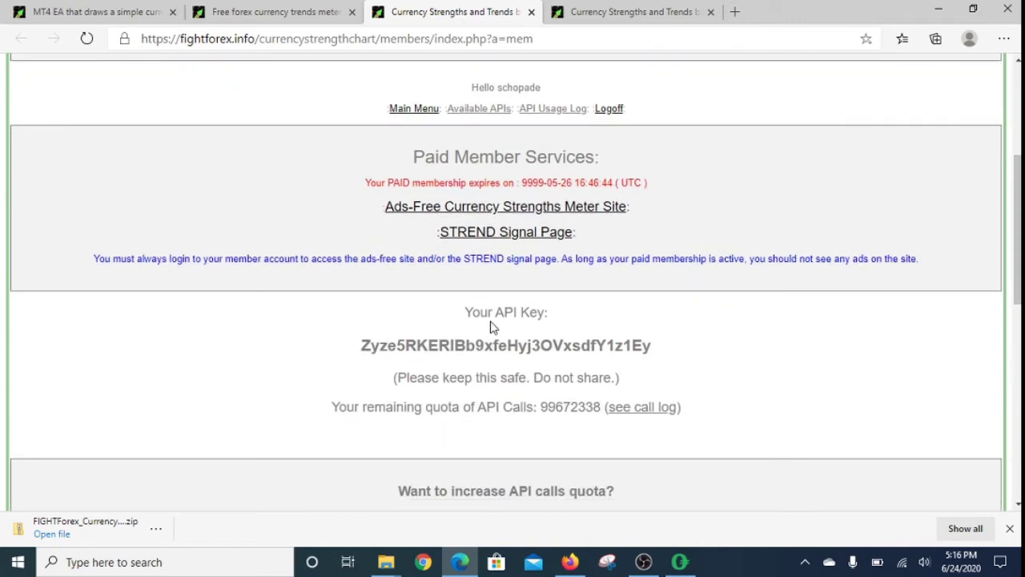
left_click_drag(472, 312, 544, 314)
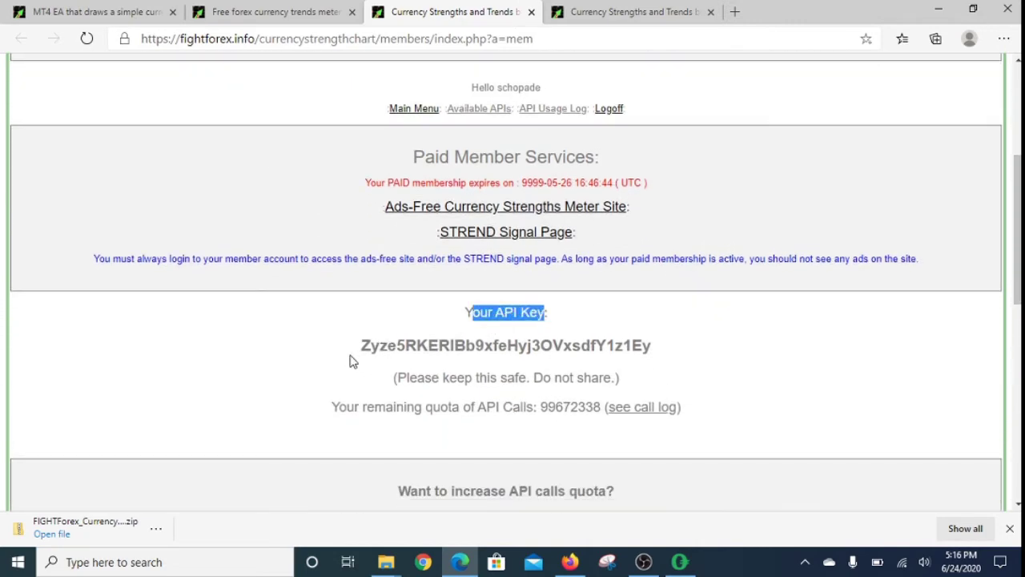
left_click_drag(362, 346, 651, 347)
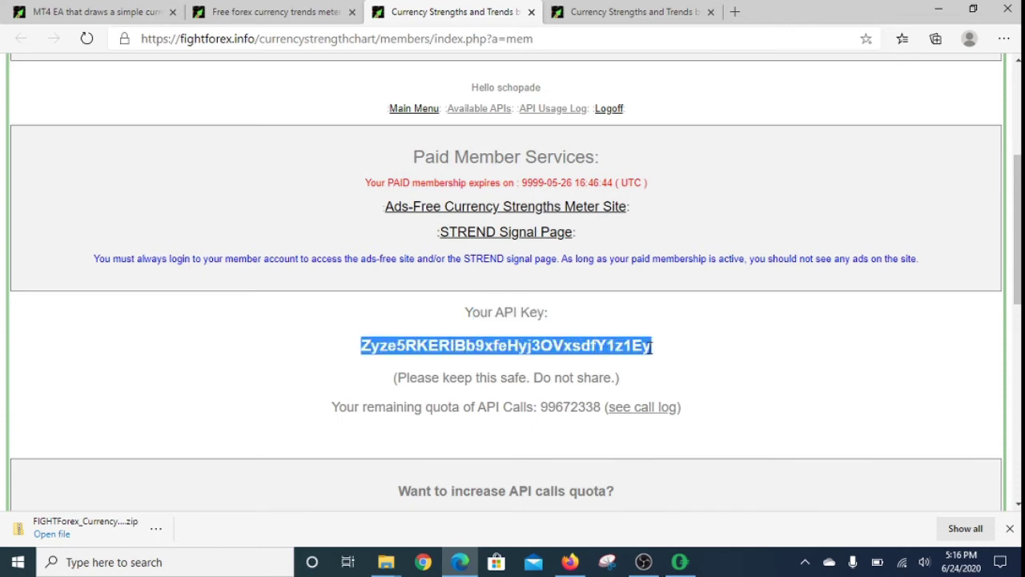
right_click(619, 353)
left_click(641, 365)
Step: Paste the copied key into the v3 EA's apikey value and confirm to run it on AUDCAD
key("alt+Tab")
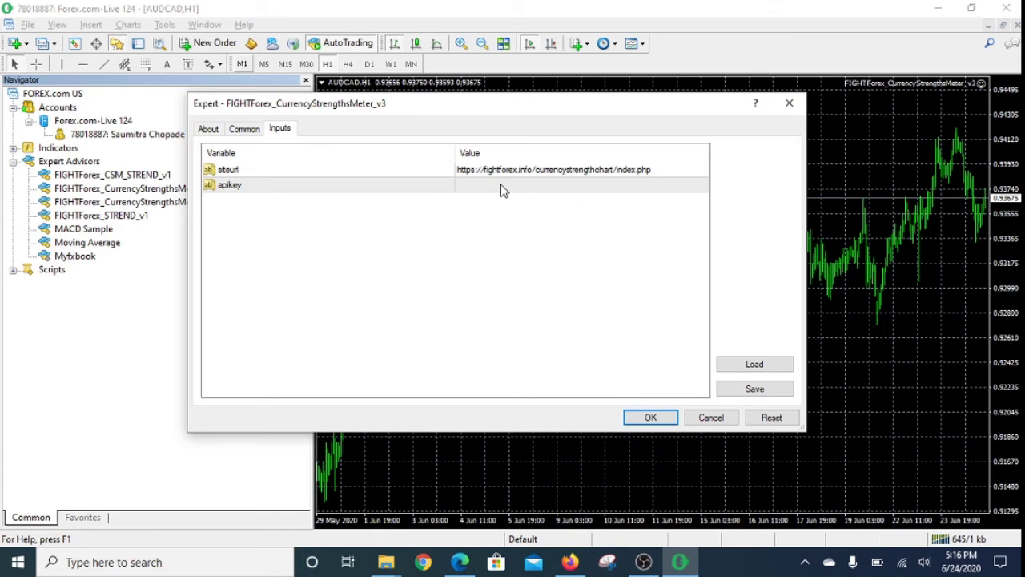
double_click(502, 186)
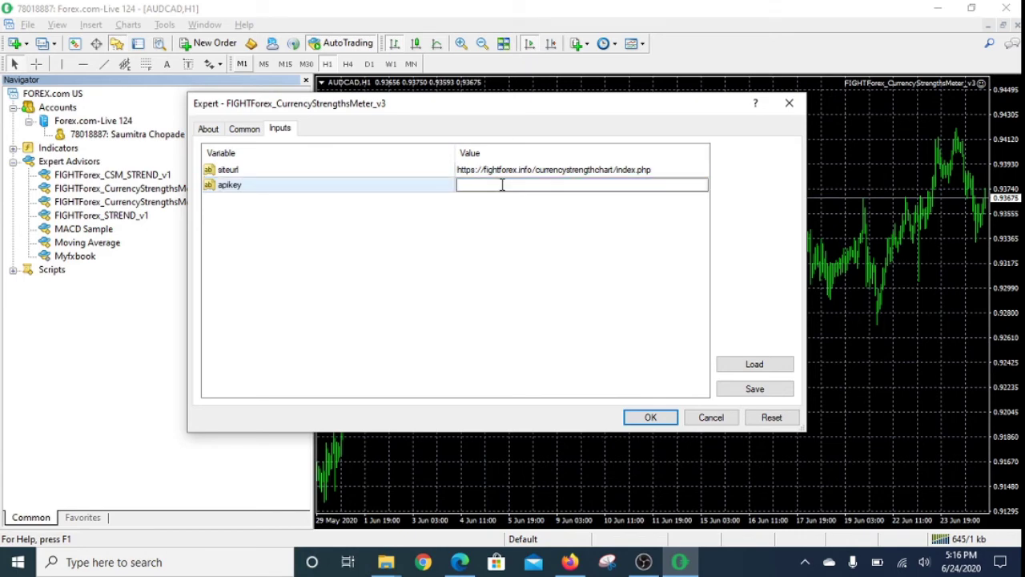
right_click(502, 185)
left_click(515, 197)
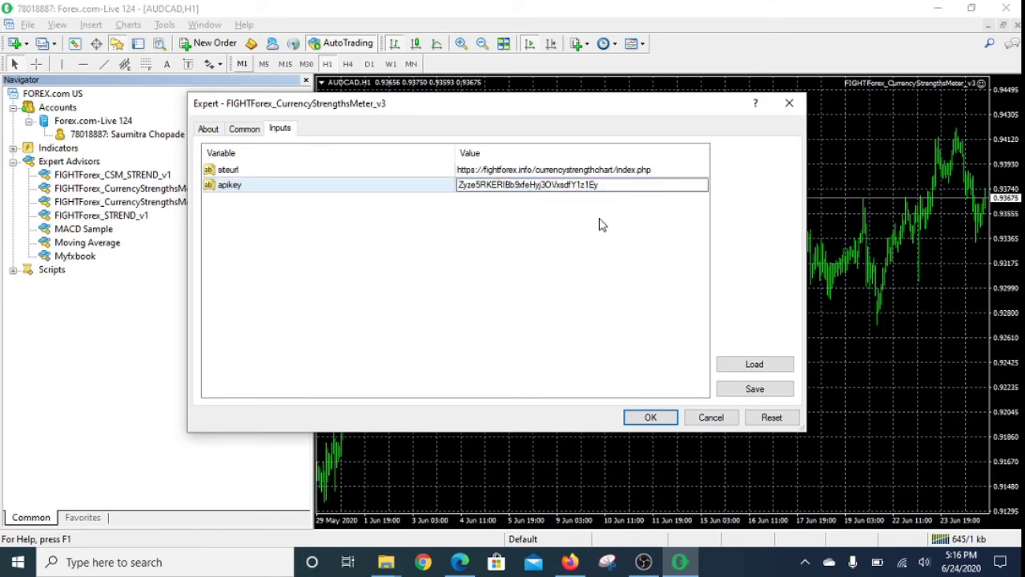
left_click(602, 277)
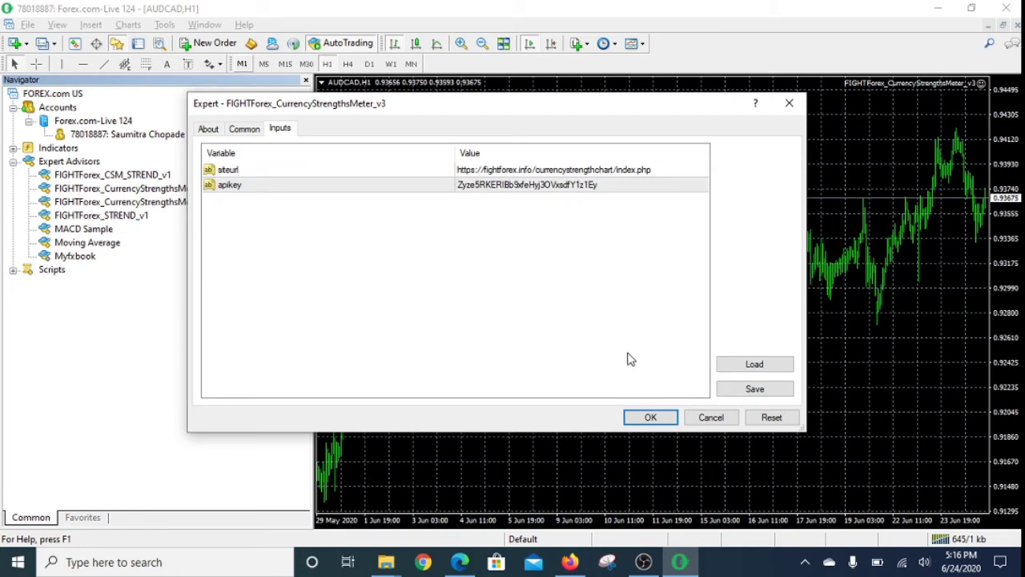
left_click(638, 422)
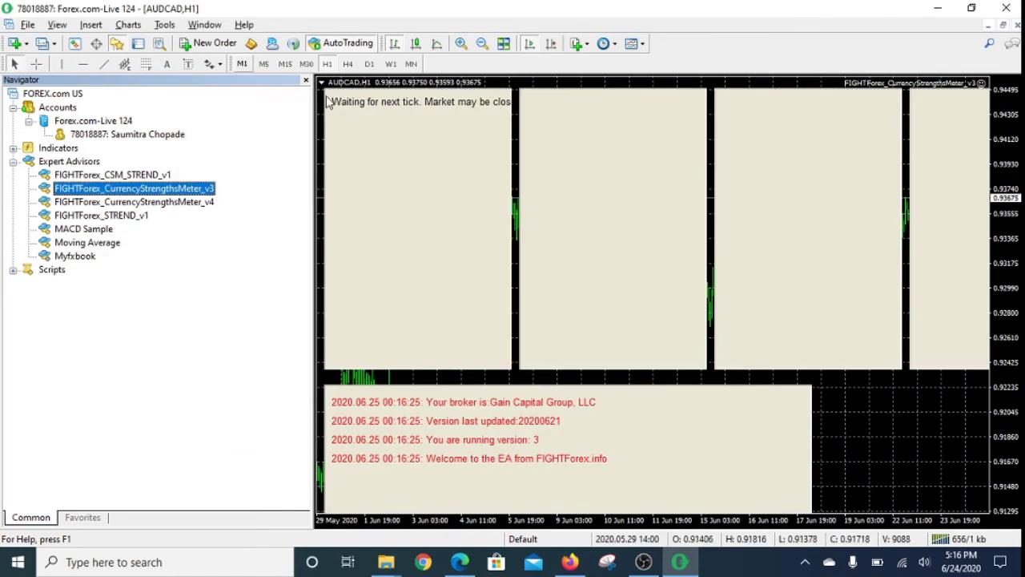
Step: Close the Navigator panel so the AUDCAD chart spans the full terminal width
left_click(306, 81)
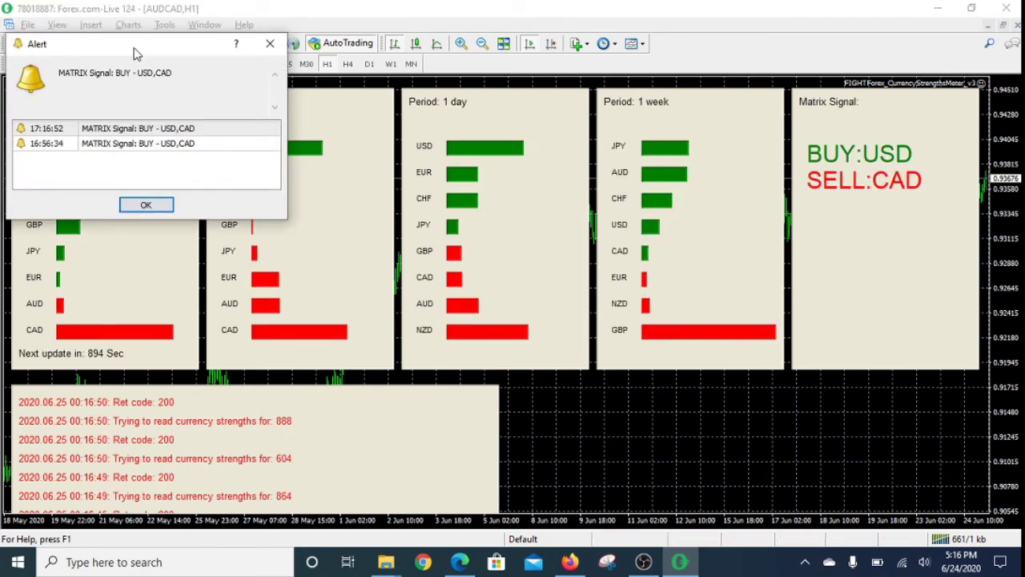
Step: Drag the matrix signal Alert to the chart centre and select the 17:16:52 BUY USD,CAD entry
left_click_drag(135, 53, 120, 273)
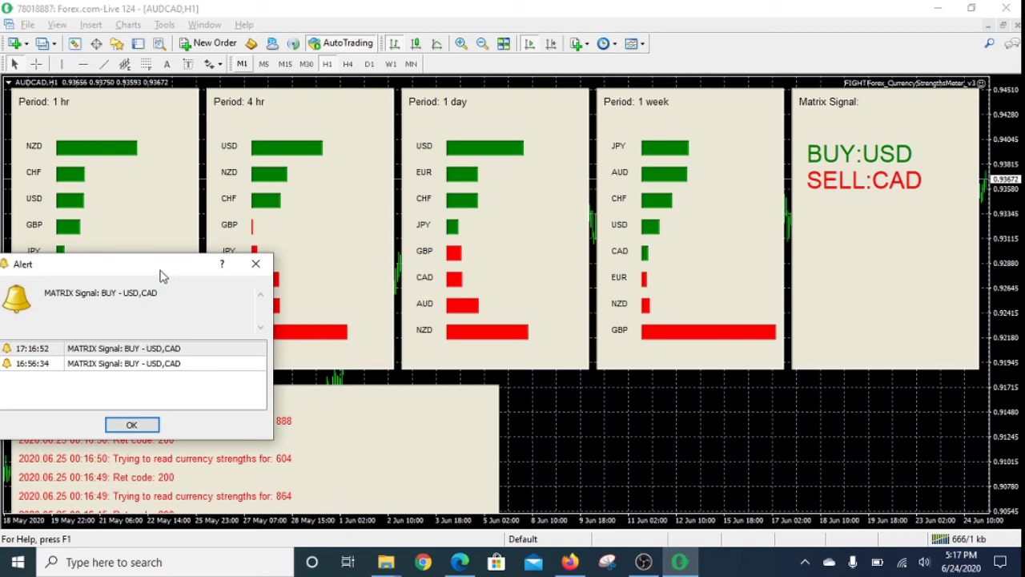
mouse_move(167, 272)
left_mouse_down()
mouse_move(338, 207)
mouse_move(393, 165)
left_mouse_up()
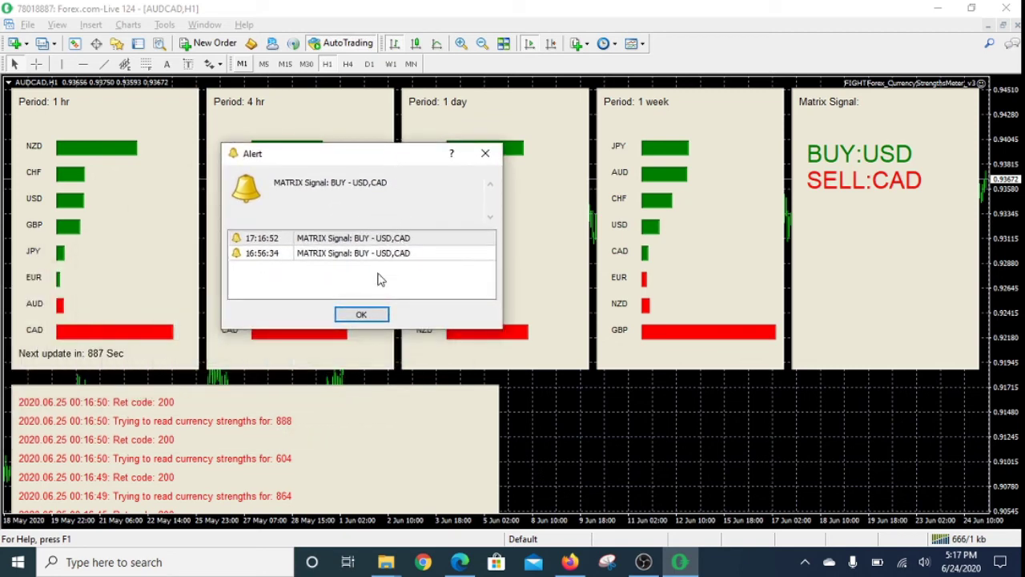
left_click(341, 240)
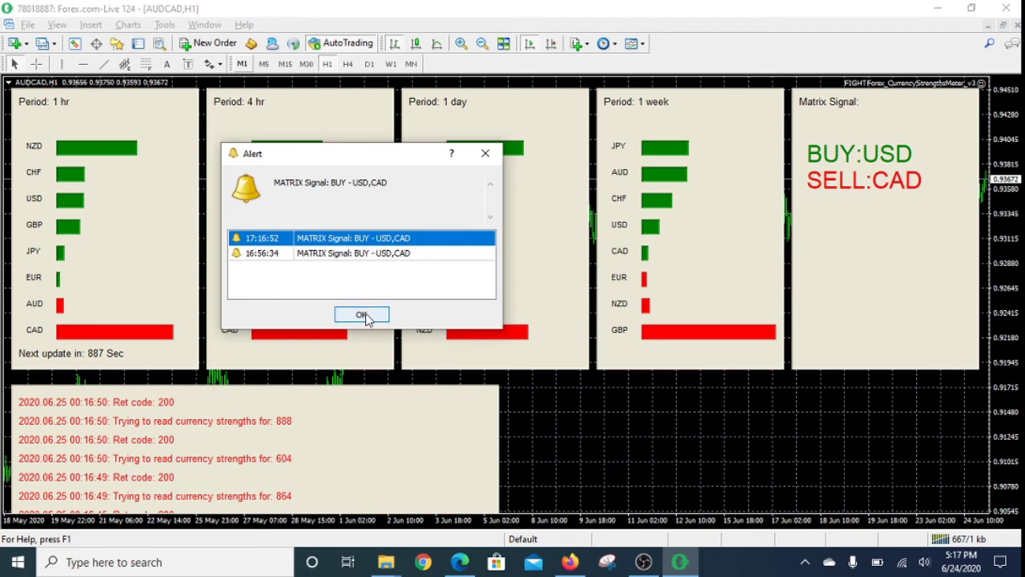
Step: Close the matrix signal Alert with OK to reveal the strength panels and update countdown
left_click(366, 314)
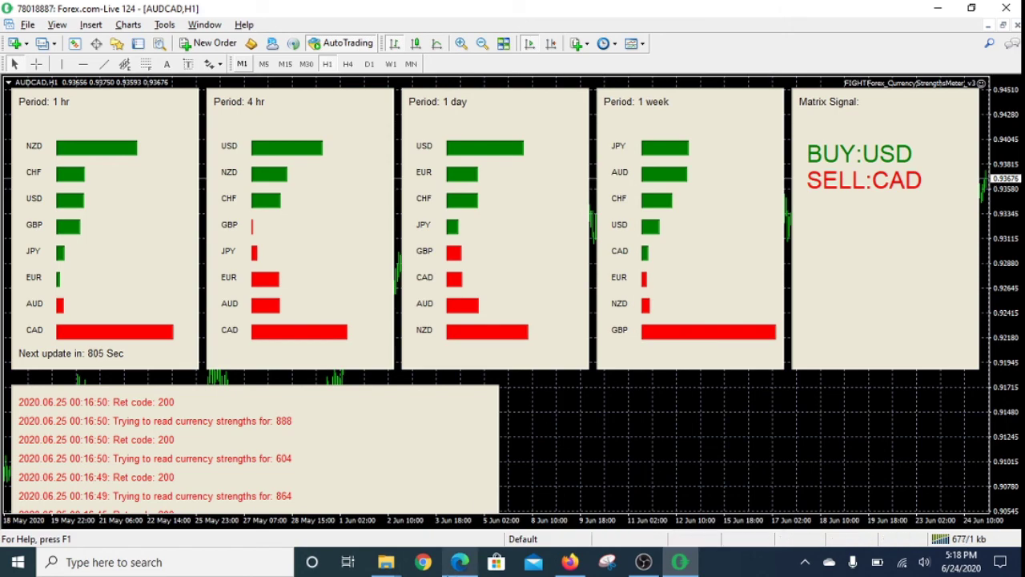
left_click(460, 561)
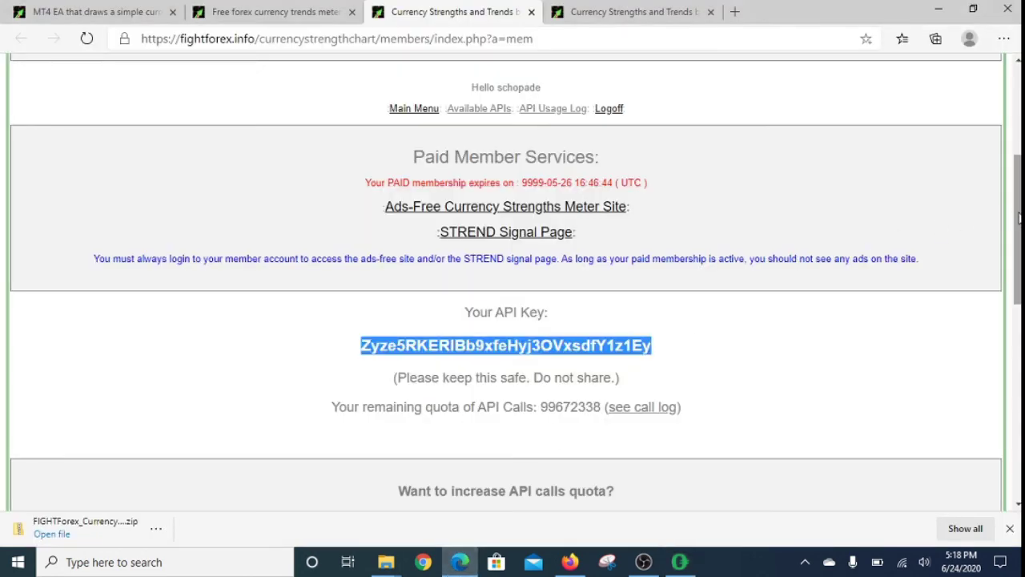
left_click_drag(1016, 220, 1015, 136)
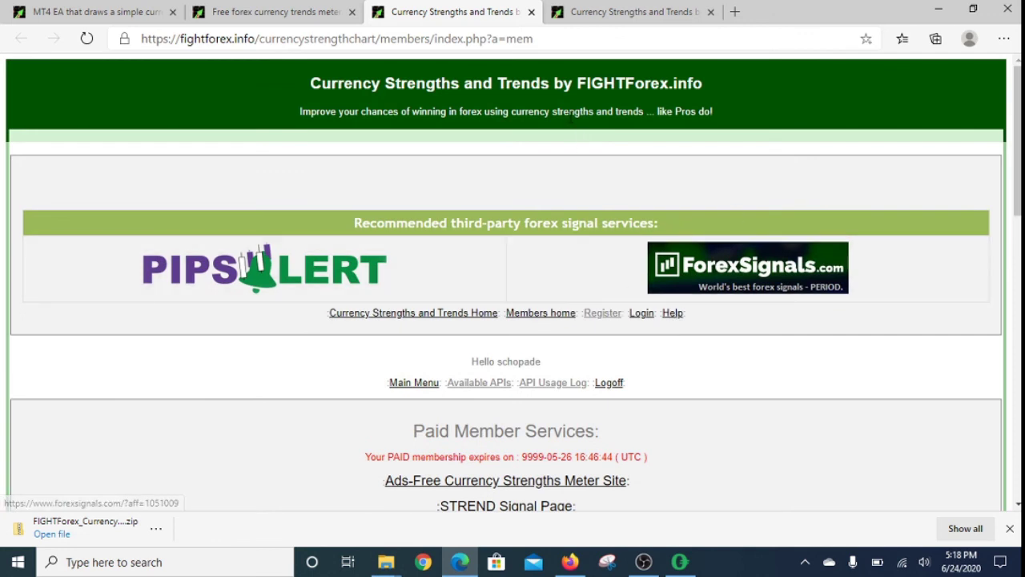
left_click(590, 10)
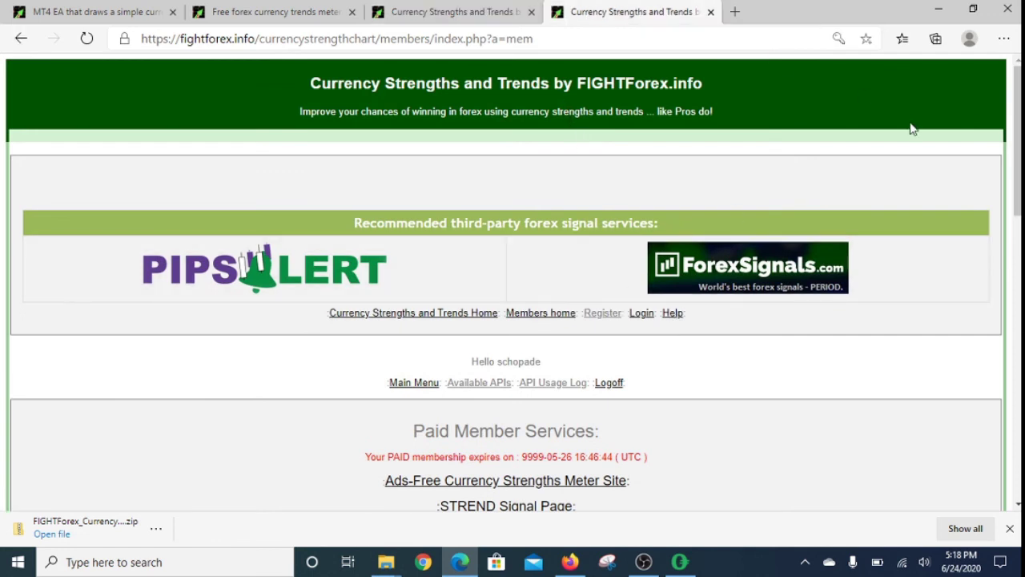
left_click(411, 16)
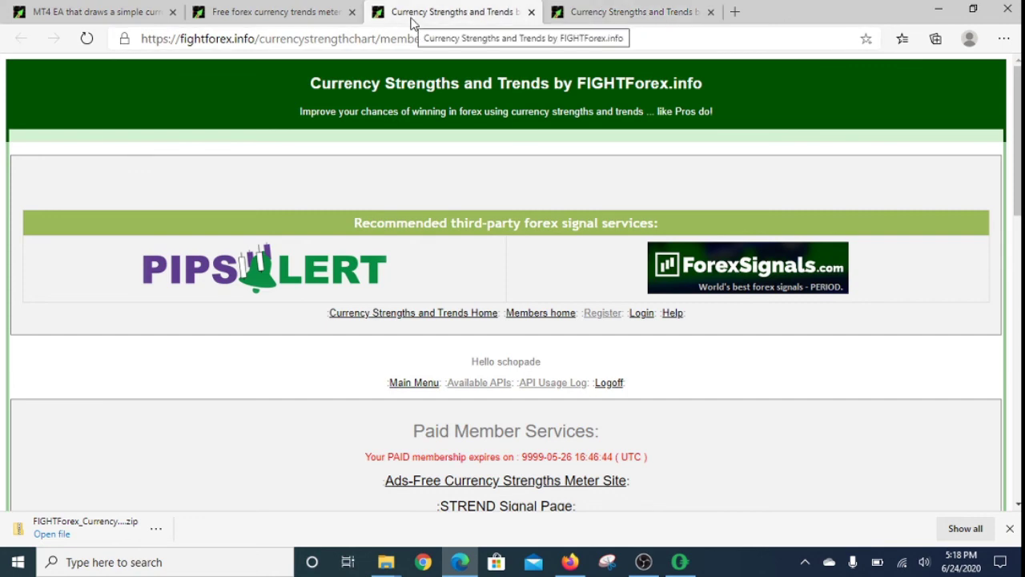
left_click(321, 16)
scroll(959, 165, "down", 10)
scroll(715, 368, "down", 10)
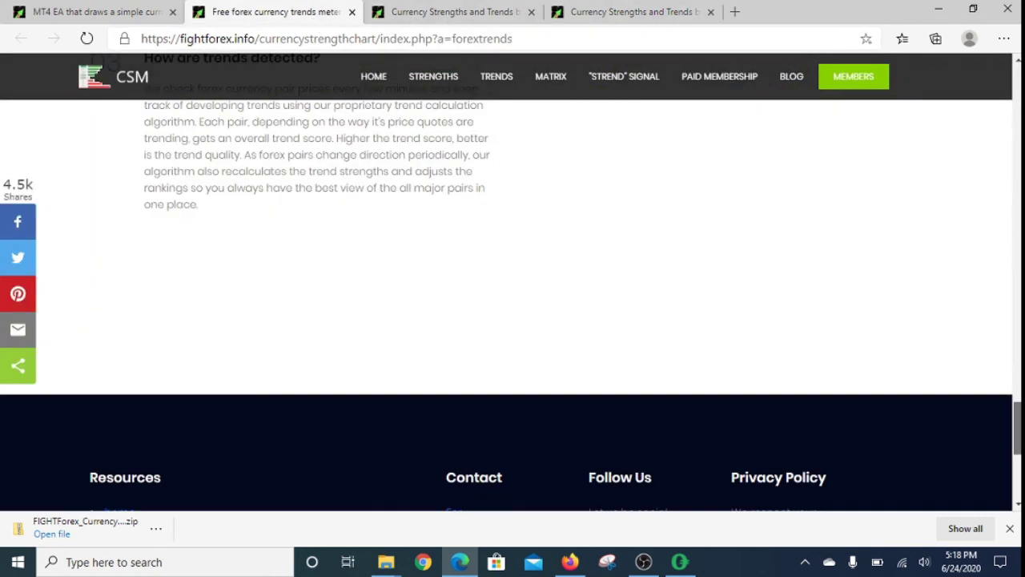
scroll(715, 368, "down", 5)
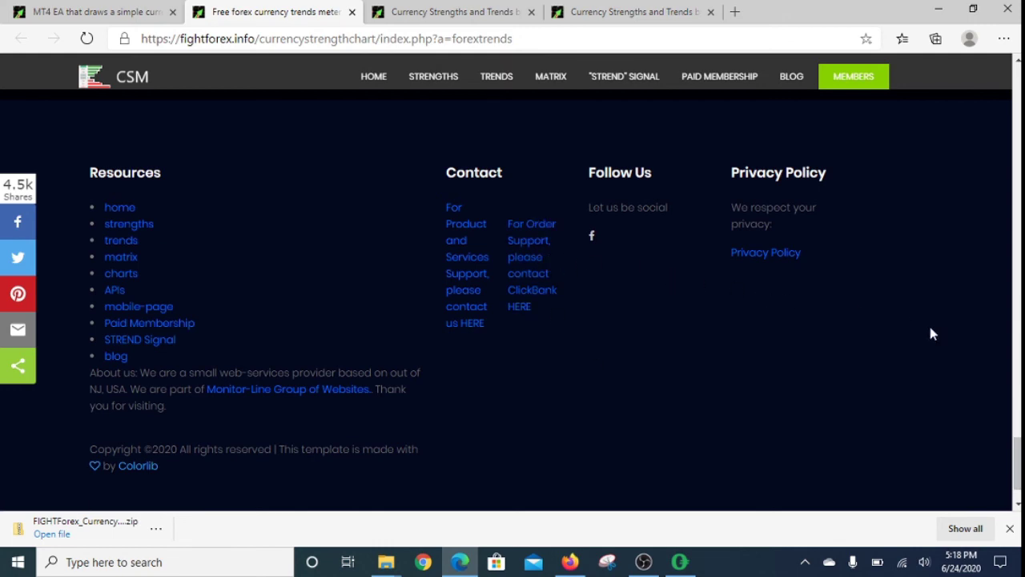
left_click_drag(1018, 468, 1016, 100)
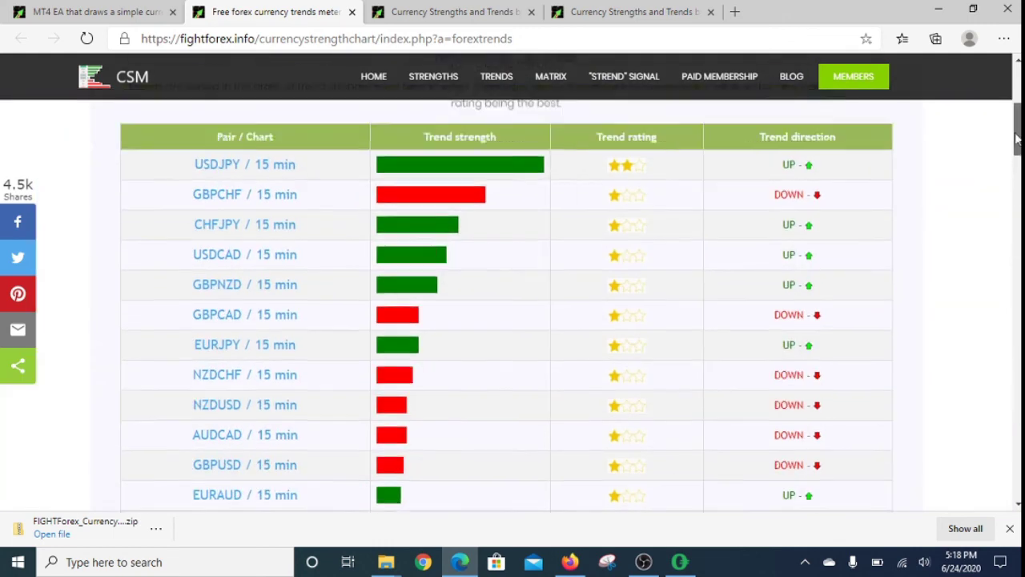
left_click(938, 10)
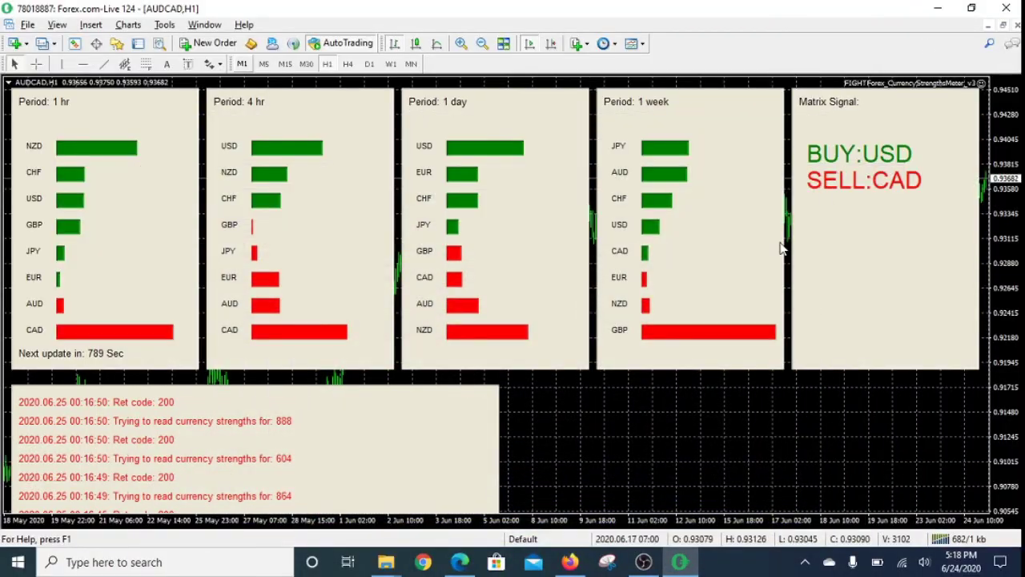